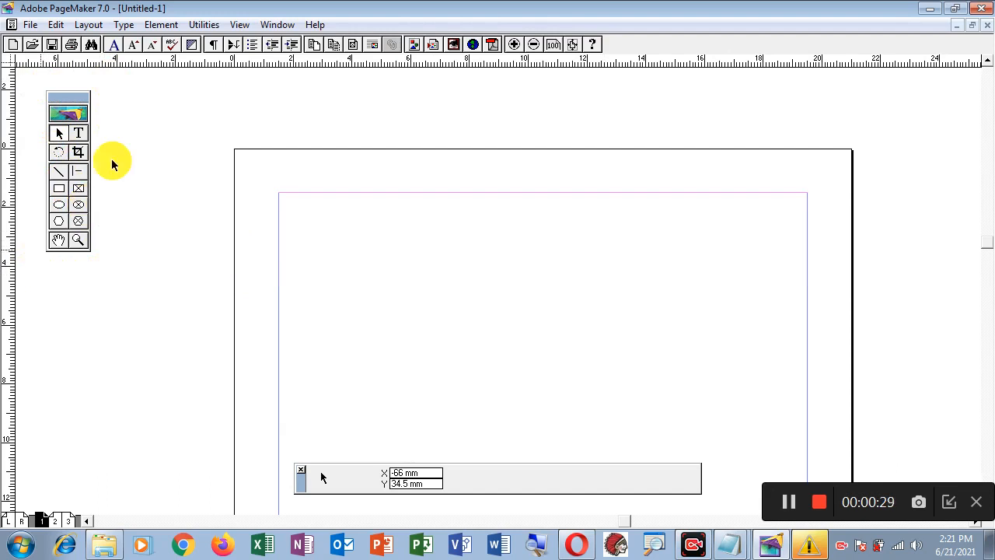
Step: Hide the toolbox and display it again
{"action": "left_click", "coordinate": [276, 26]}
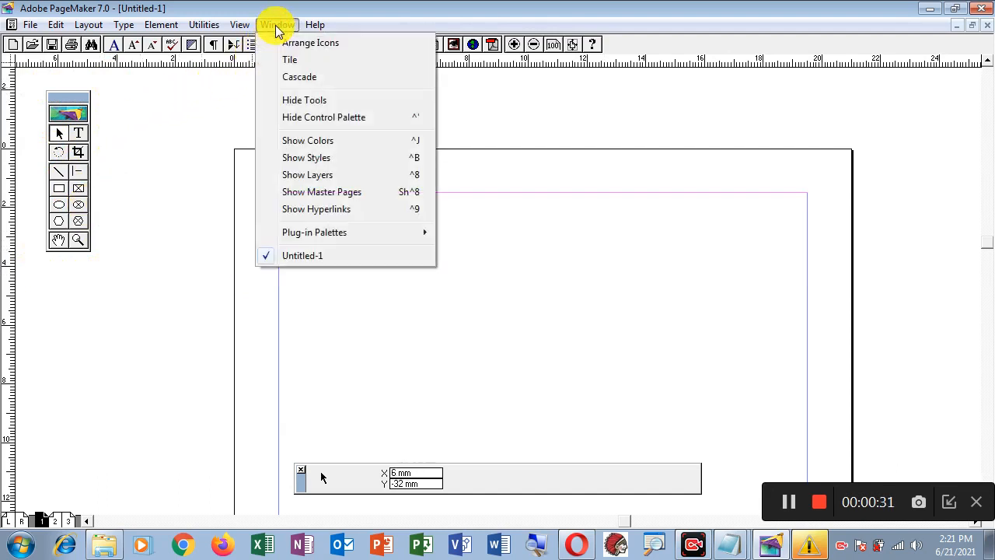
{"action": "left_click", "coordinate": [316, 106]}
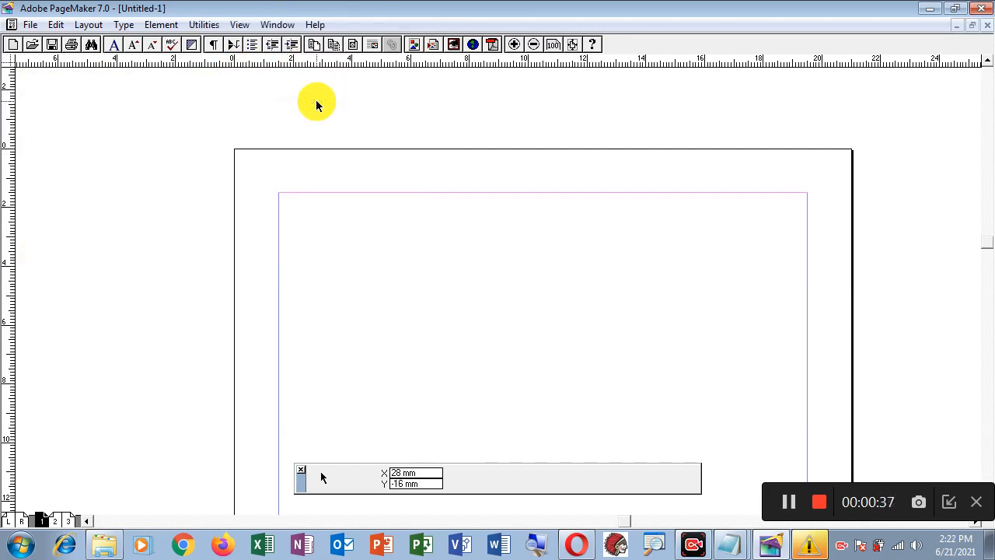
{"action": "left_click", "coordinate": [282, 25]}
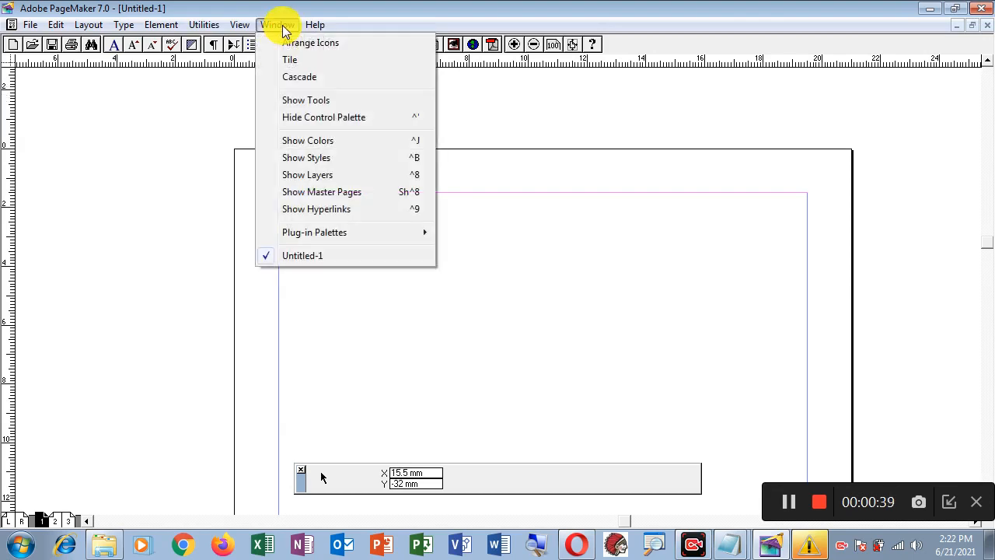
{"action": "left_click", "coordinate": [309, 101]}
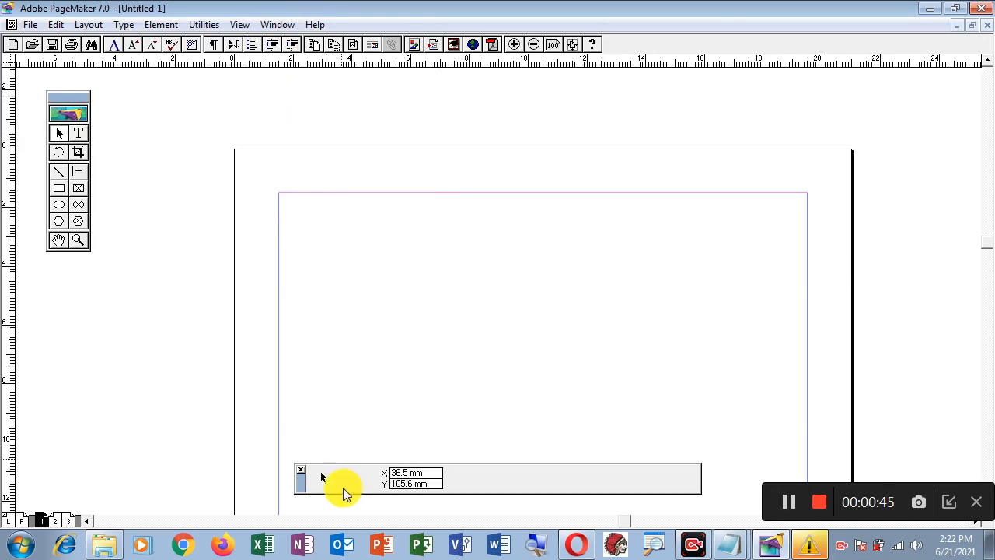
Step: Hide the Control Palette and display it again
{"action": "left_click", "coordinate": [275, 24]}
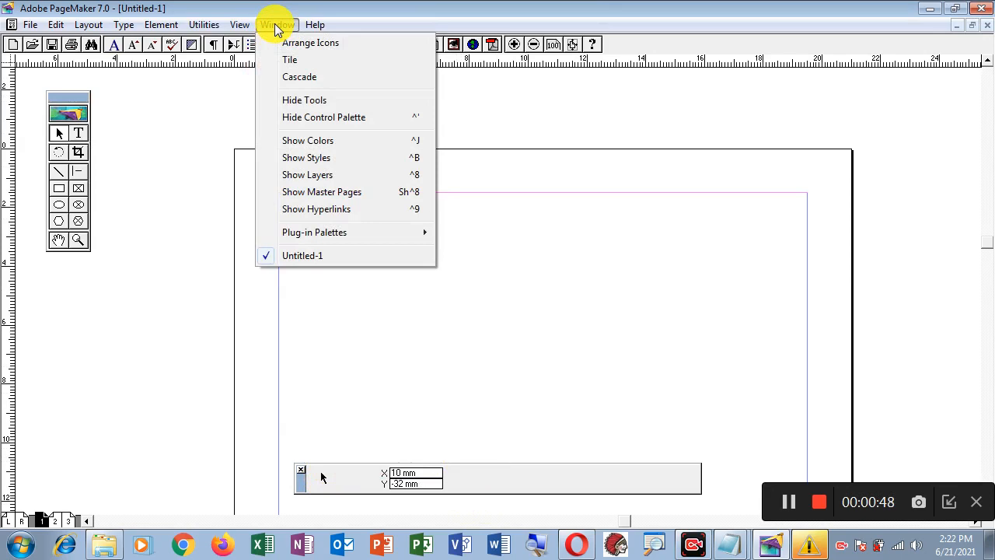
{"action": "left_click", "coordinate": [325, 118]}
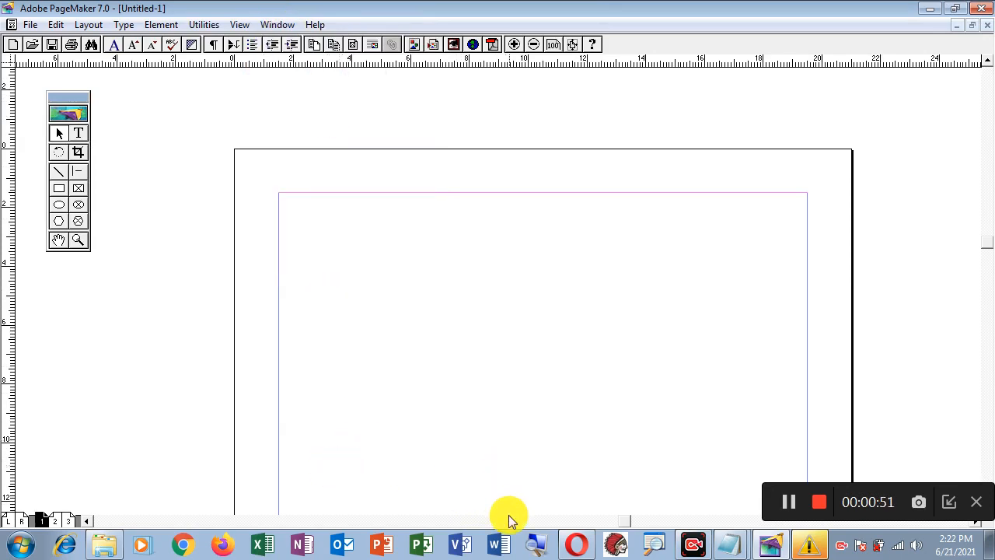
{"action": "left_click", "coordinate": [275, 24]}
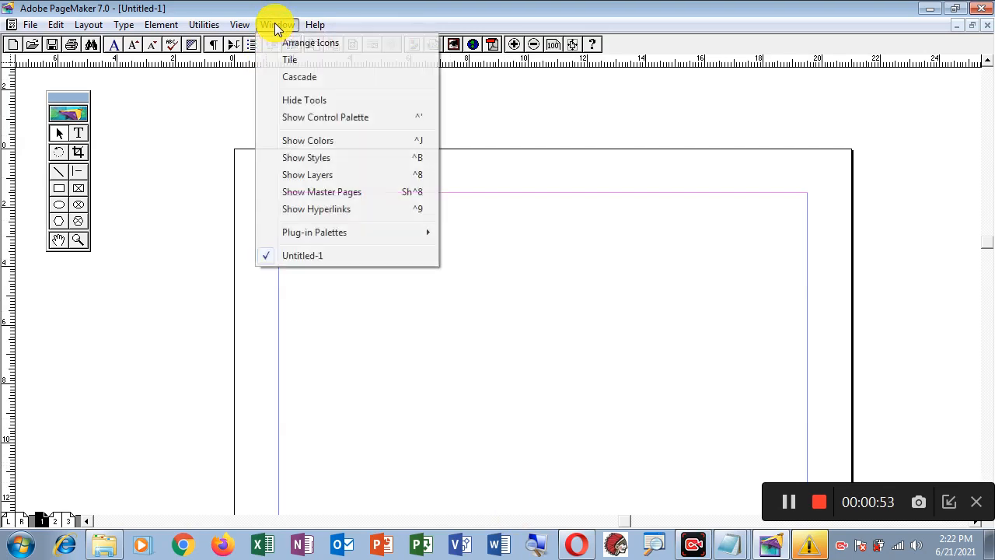
{"action": "left_click", "coordinate": [307, 118]}
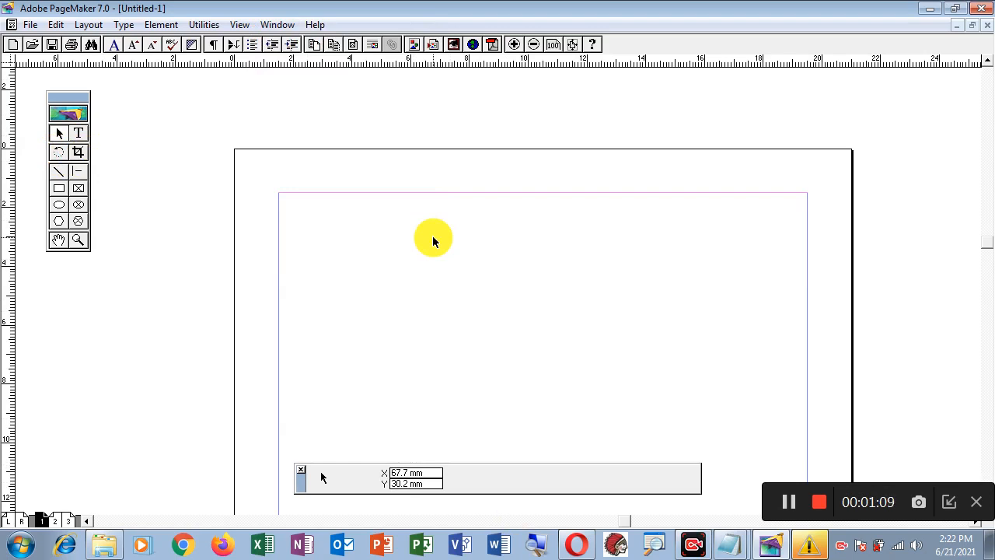
Step: Add the text "nice to learn" in the upper part of the page with the Text tool
{"action": "left_click", "coordinate": [79, 132]}
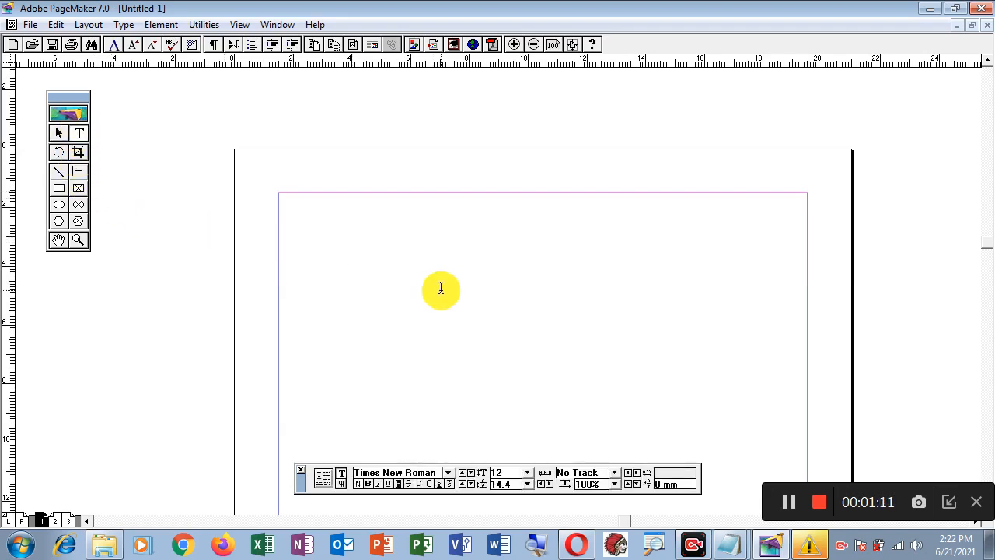
{"action": "left_click", "coordinate": [441, 287]}
{"action": "type", "text": "nice t"}
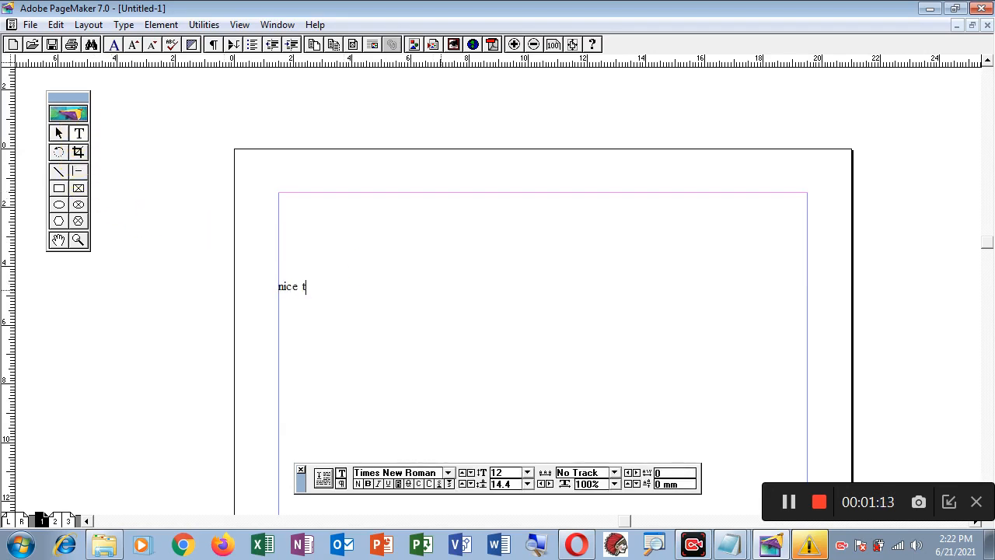
{"action": "type", "text": "o learn"}
Step: Move the "nice to learn" text block slightly up and to the right, away from the left margin
{"action": "left_click", "coordinate": [59, 133]}
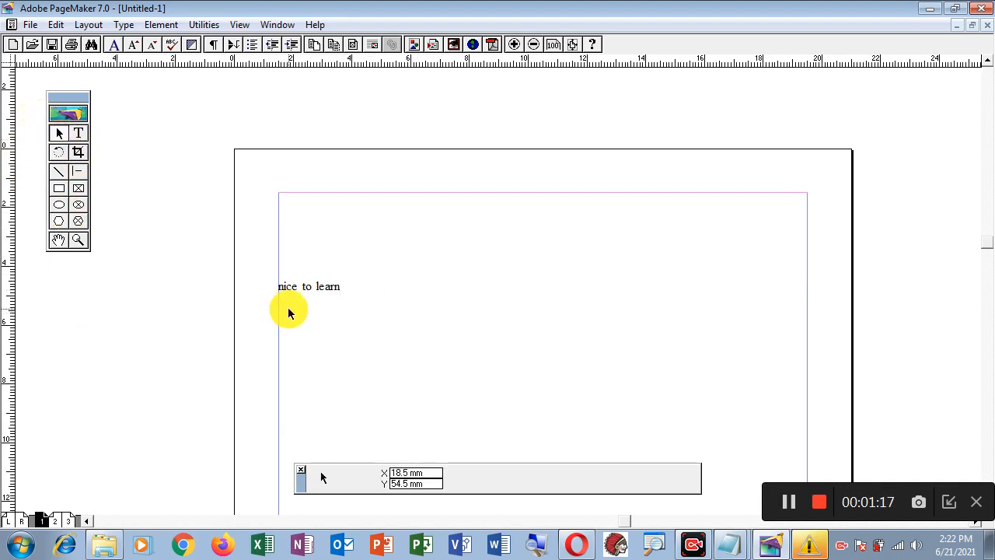
{"action": "left_click", "coordinate": [315, 287]}
{"action": "left_click_drag", "start_coordinate": [317, 286], "coordinate": [427, 273]}
{"action": "left_click", "coordinate": [455, 346]}
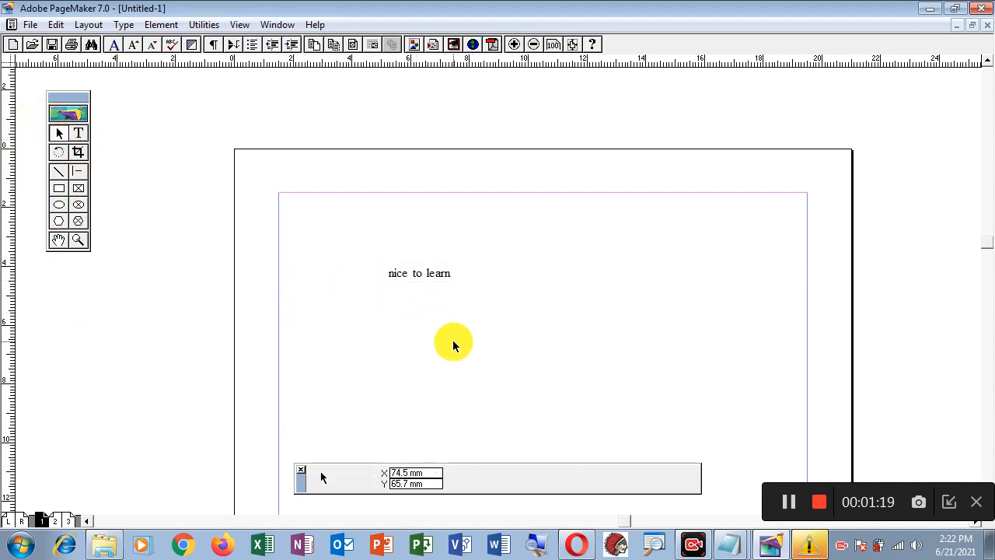
Step: Enlarge the whole "nice to learn" text to a font size of 35 points
{"action": "left_click", "coordinate": [78, 133]}
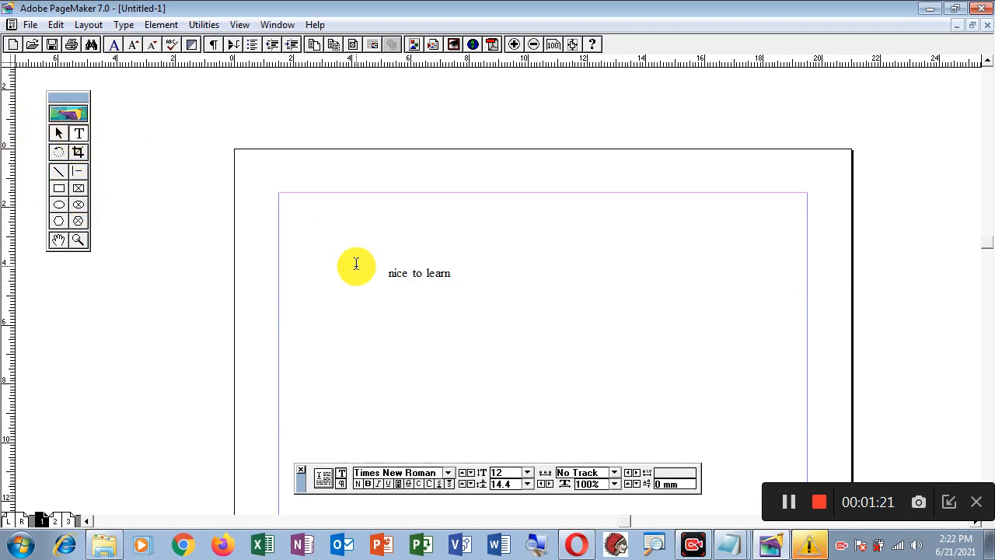
{"action": "left_click_drag", "start_coordinate": [383, 273], "coordinate": [529, 283]}
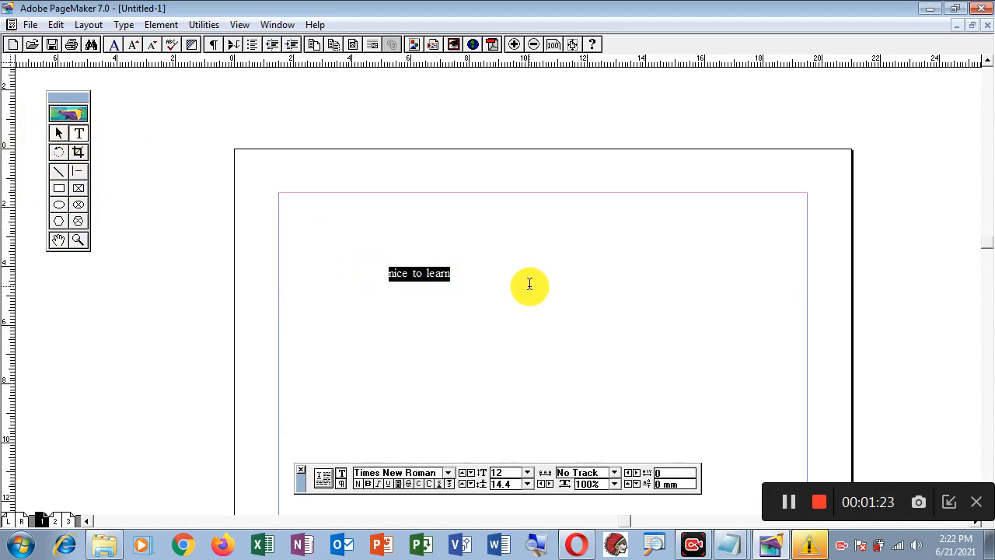
{"action": "key", "text": "ctrl+alt+shift+period"}
{"action": "key", "text": "ctrl+alt+shift+period"}
{"action": "key", "text": "ctrl+alt+shift+period"}
{"action": "key", "text": "ctrl+alt+shift+period"}
{"action": "key", "text": "ctrl+alt+shift+period"}
{"action": "key", "text": "ctrl+alt+shift+period"}
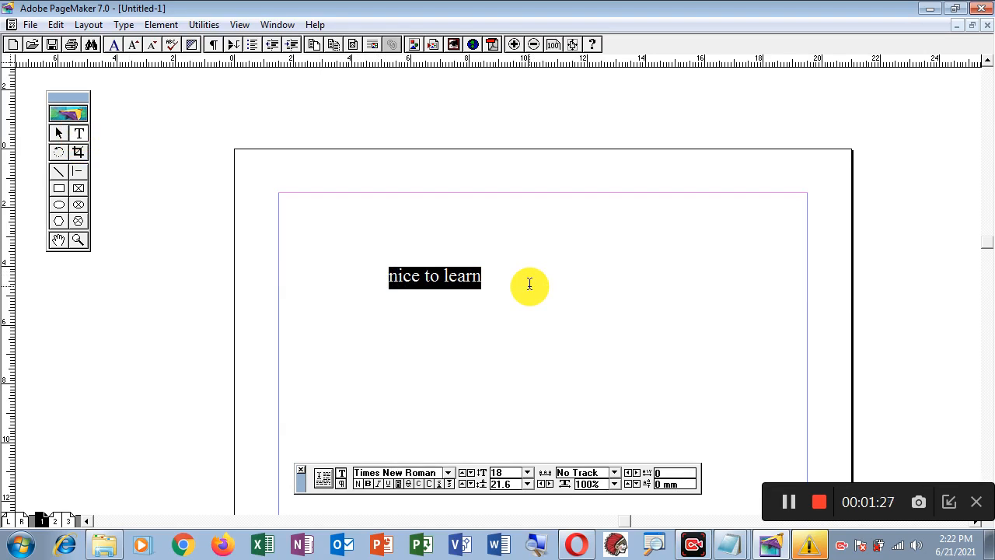
{"action": "key", "text": "ctrl+alt+shift+period"}
{"action": "key", "text": "ctrl+alt+shift+period"}
{"action": "key", "text": "ctrl+alt+shift+period"}
{"action": "key", "text": "ctrl+alt+shift+period"}
{"action": "key", "text": "ctrl+alt+shift+period"}
{"action": "key", "text": "ctrl+alt+shift+period"}
{"action": "key", "text": "ctrl+alt+shift+period"}
{"action": "key", "text": "ctrl+alt+shift+period"}
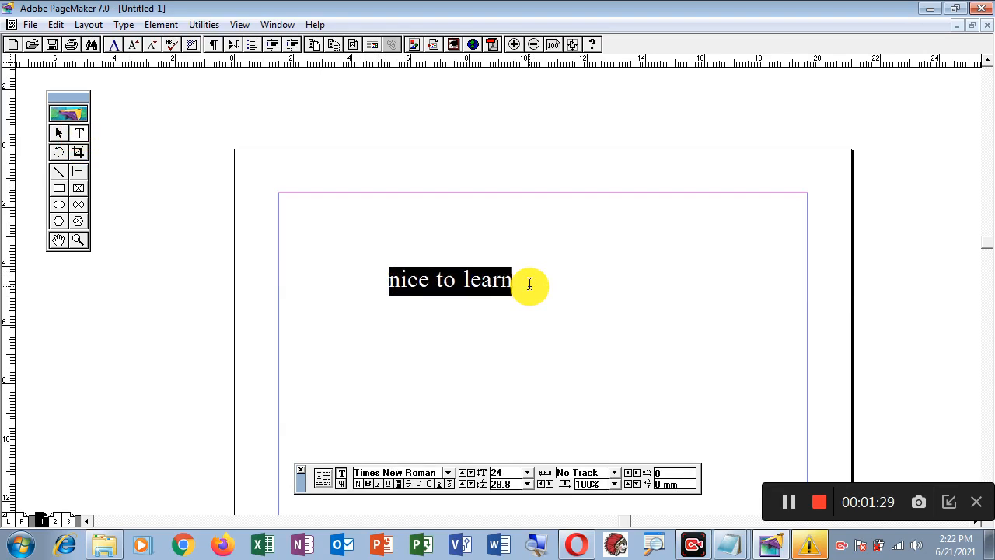
{"action": "key", "text": "ctrl+alt+shift+period"}
{"action": "key", "text": "ctrl+alt+shift+period"}
{"action": "key", "text": "ctrl+alt+shift+period"}
{"action": "key", "text": "ctrl+alt+shift+period"}
{"action": "key", "text": "ctrl+alt+shift+period"}
{"action": "key", "text": "ctrl+alt+shift+period"}
{"action": "key", "text": "ctrl+alt+shift+period"}
{"action": "key", "text": "ctrl+alt+shift+period"}
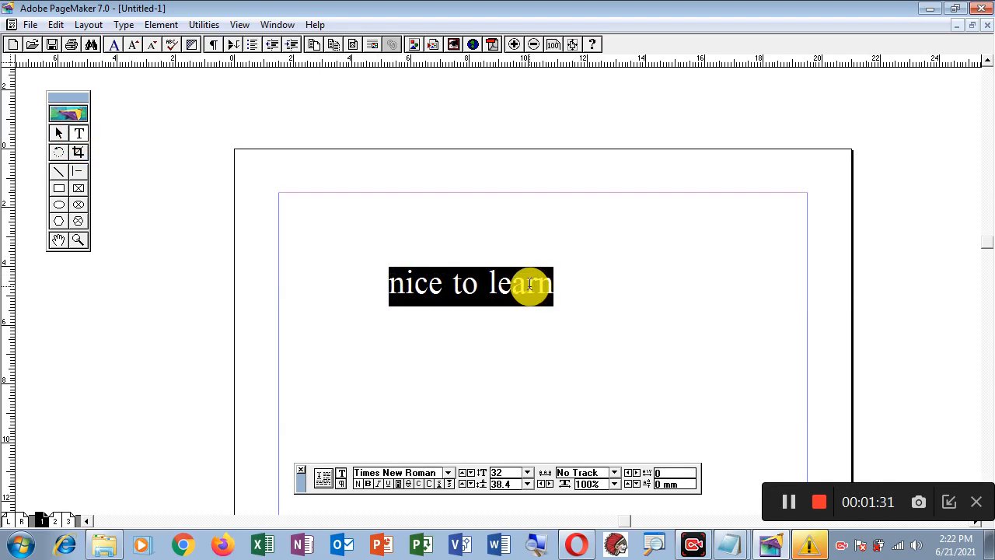
{"action": "key", "text": "ctrl+alt+shift+period"}
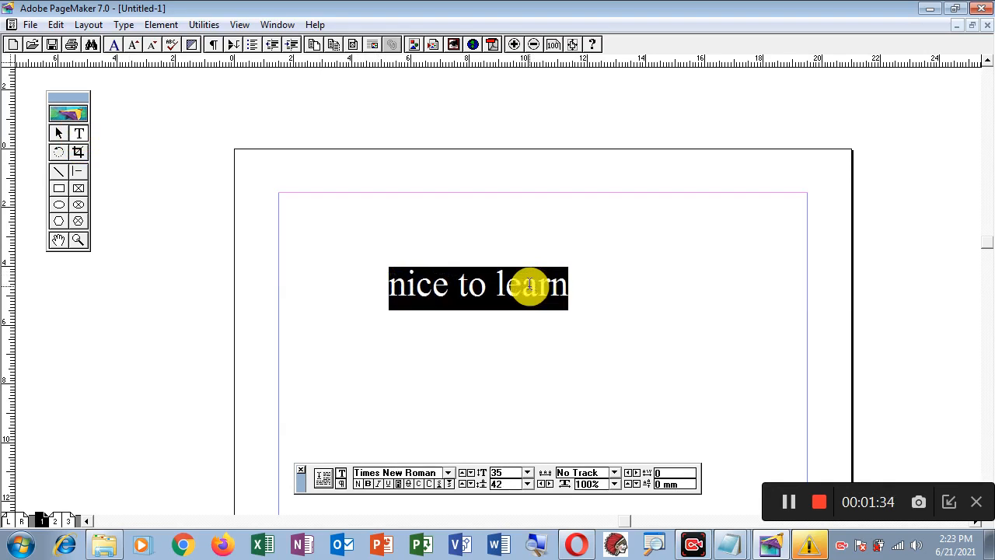
Step: Narrow the "nice to learn" text block from its right end to a width of about 68.8 mm
{"action": "left_click", "coordinate": [59, 133]}
{"action": "left_click", "coordinate": [471, 289]}
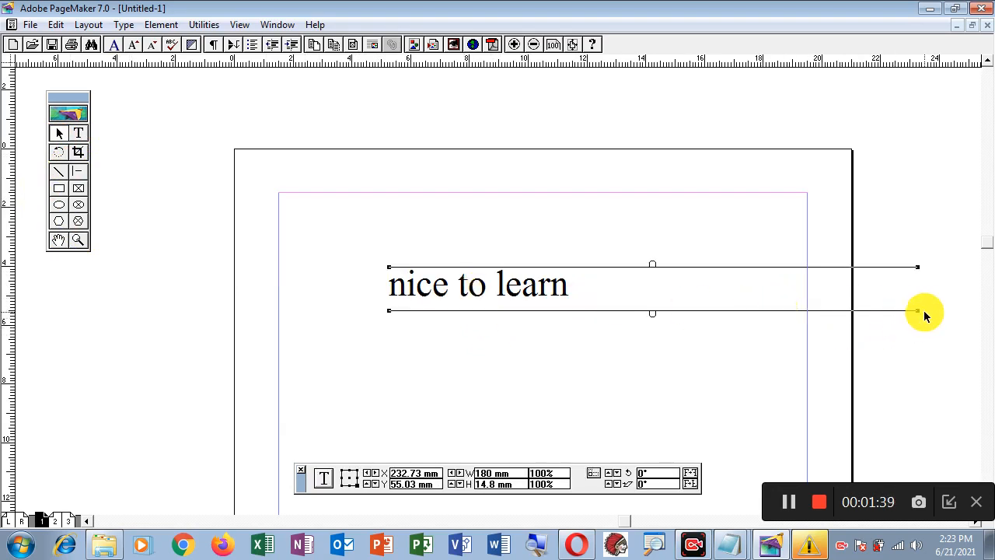
{"action": "left_click_drag", "start_coordinate": [918, 310], "coordinate": [589, 307]}
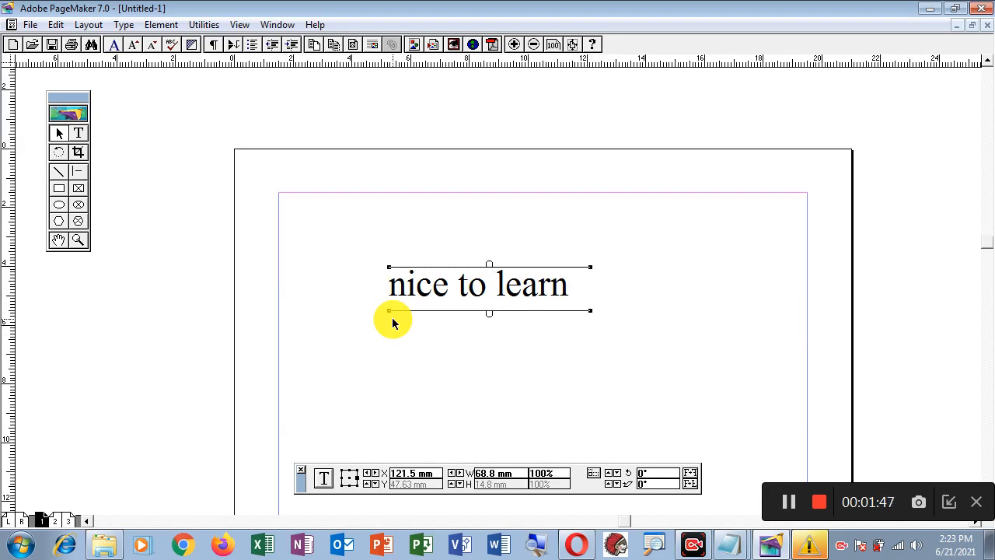
Step: Rotate the text block freehand to about -60° and set its rotation angle to 45°
{"action": "left_click", "coordinate": [56, 156]}
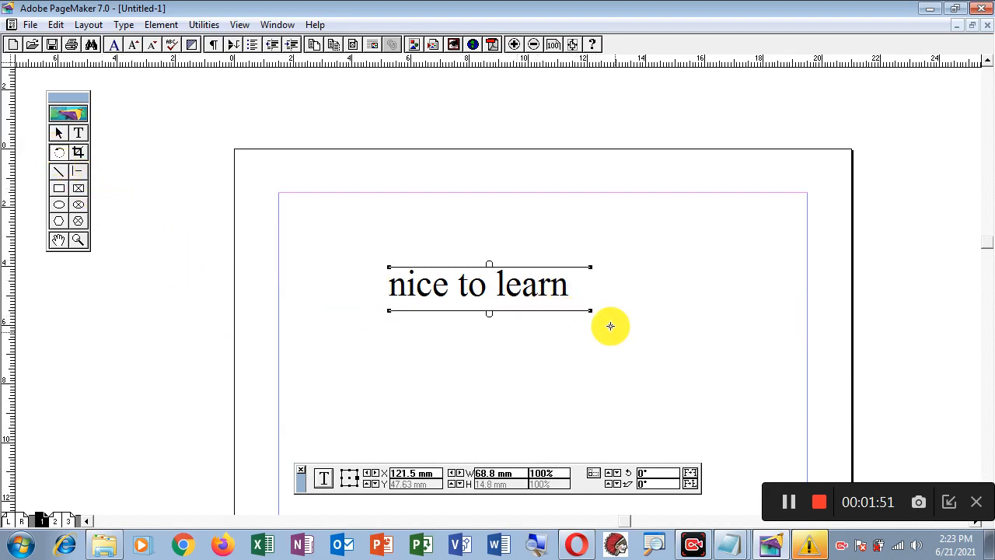
{"action": "left_click_drag", "start_coordinate": [586, 318], "coordinate": [739, 219]}
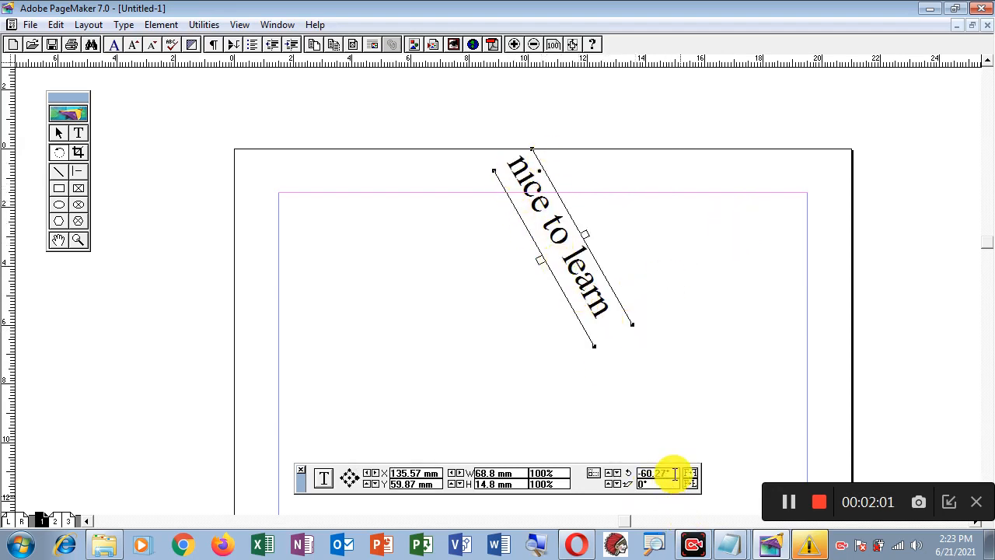
{"action": "left_click_drag", "start_coordinate": [670, 473], "coordinate": [616, 478]}
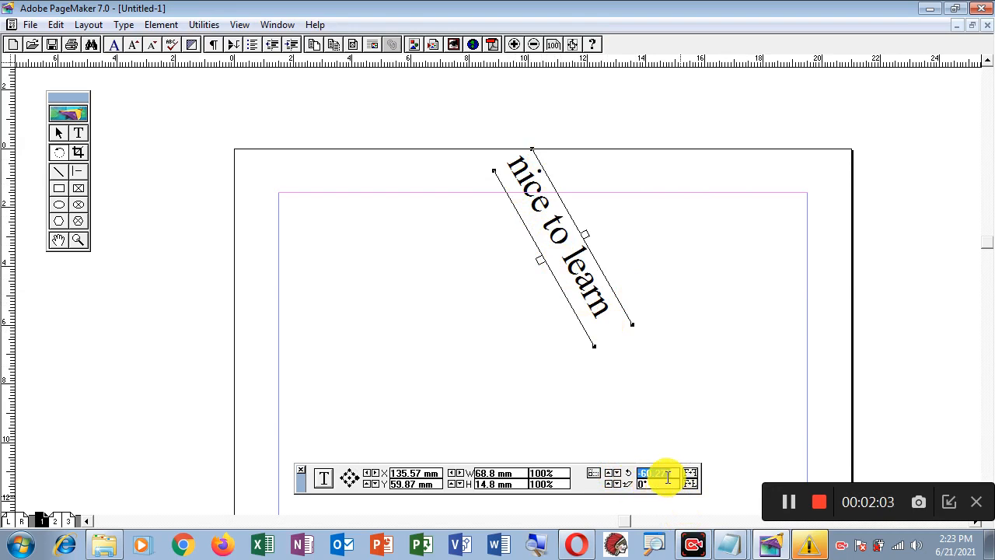
{"action": "type", "text": "45"}
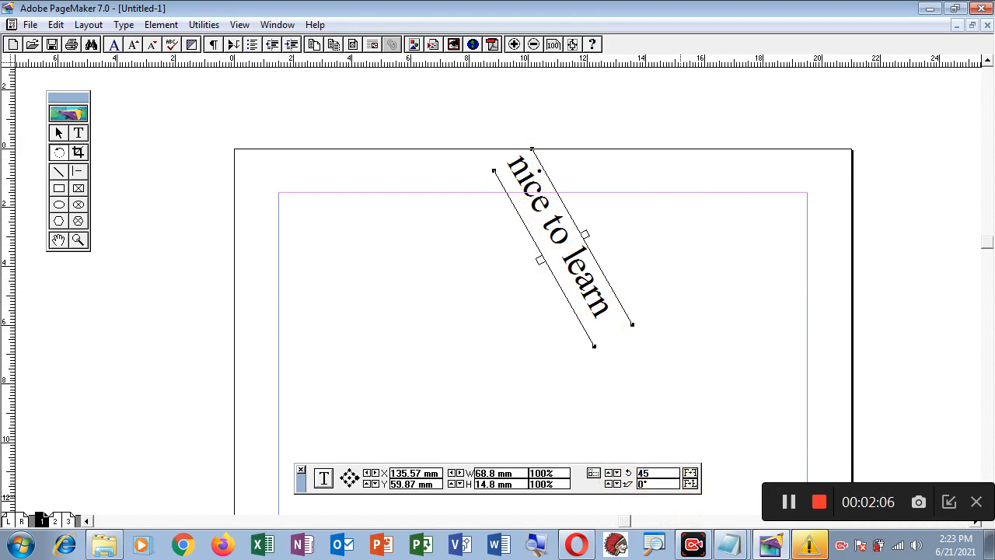
{"action": "key", "text": "Return"}
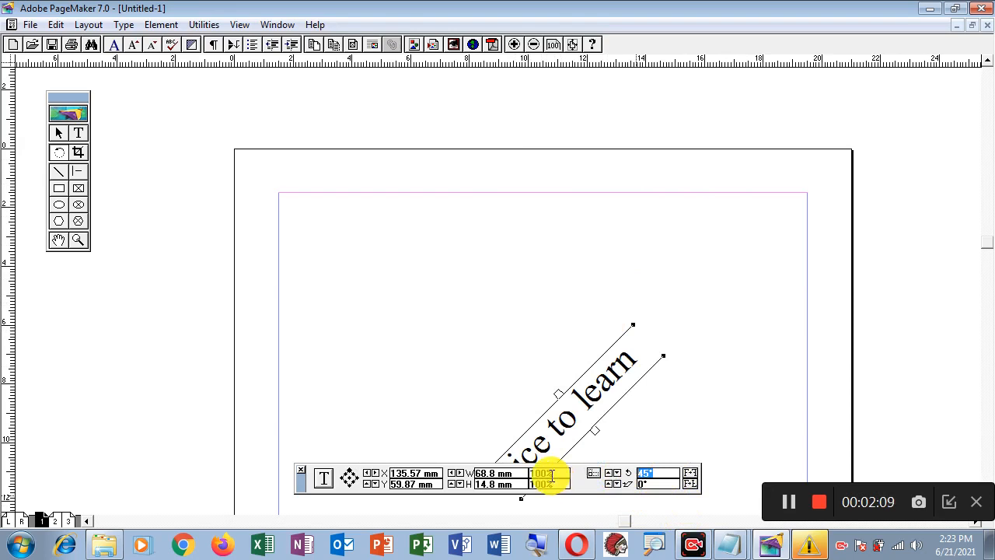
Step: Set the text block's rotation angle to 60° and reset it to 0°
{"action": "type", "text": "60"}
{"action": "key", "text": "Return"}
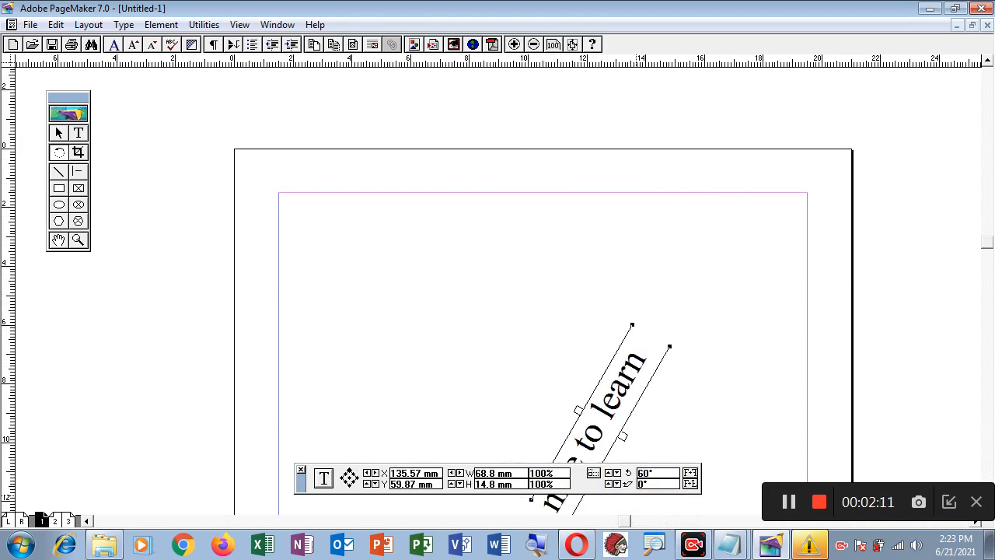
{"action": "double_click", "coordinate": [661, 472]}
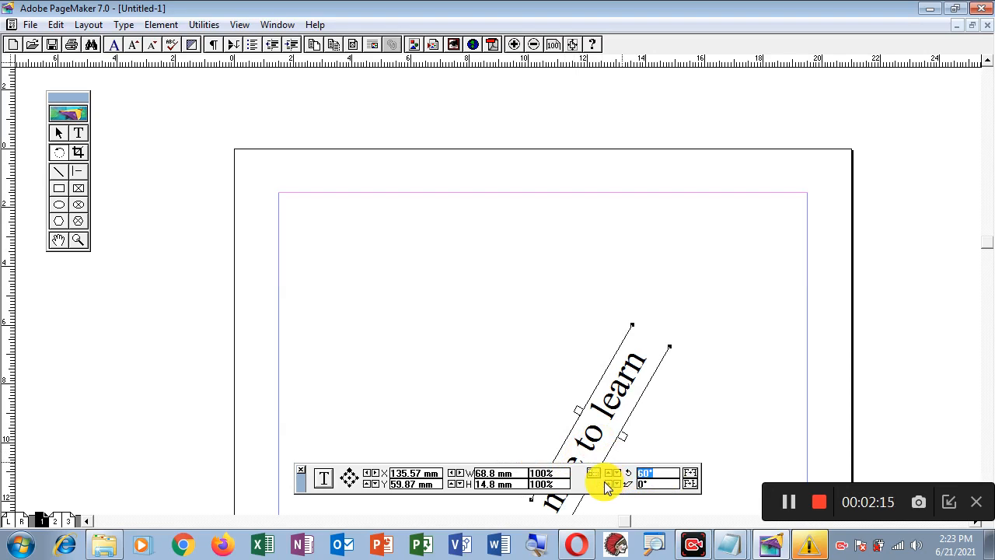
{"action": "type", "text": "0"}
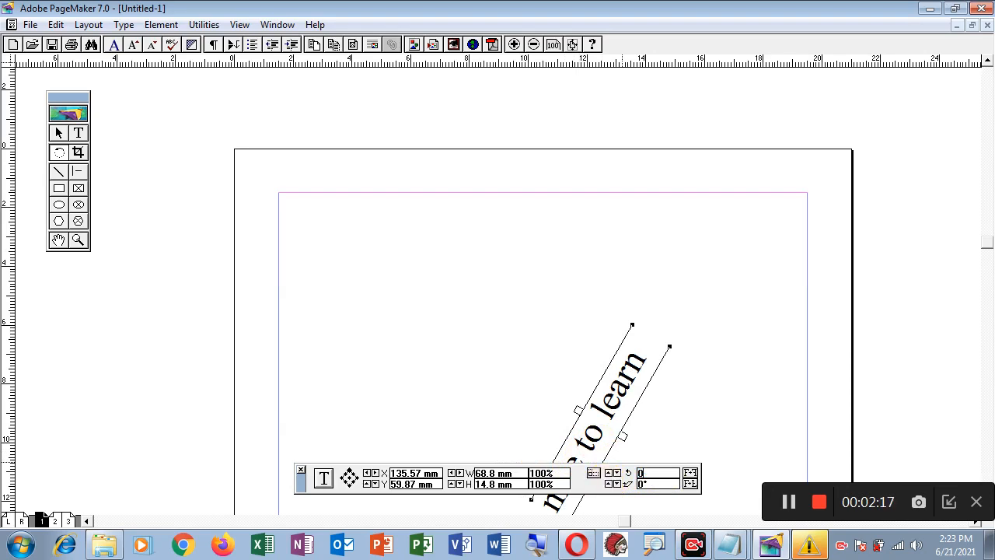
{"action": "key", "text": "Return"}
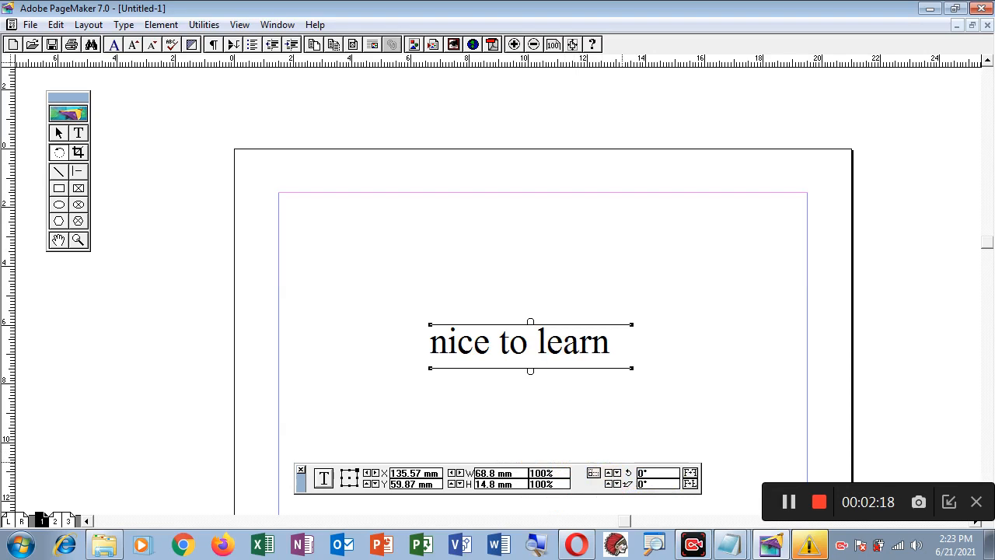
Step: Move the text block into the page's upper-right corner, its top-right point at about X 210.6 mm, Y 4.2 mm
{"action": "left_click", "coordinate": [62, 156]}
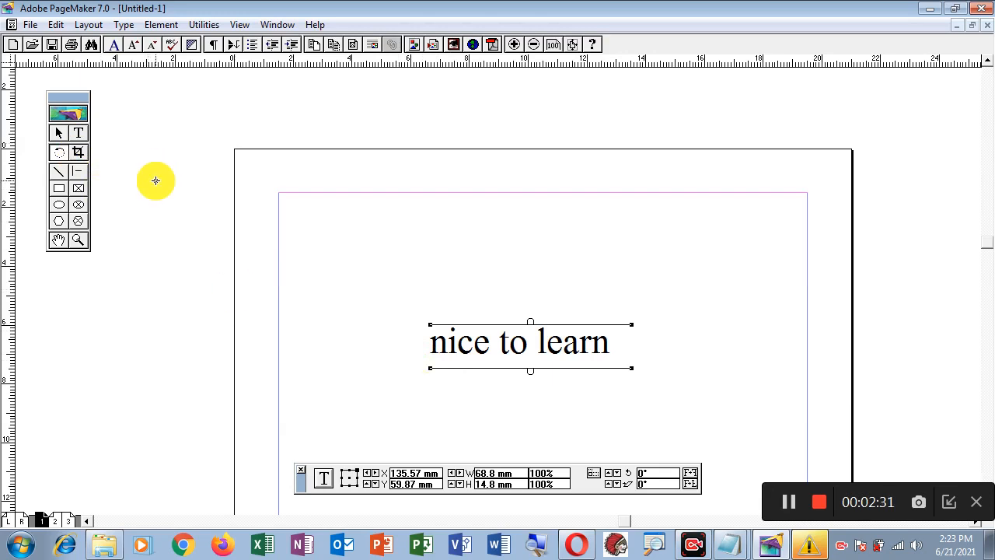
{"action": "left_click", "coordinate": [59, 133]}
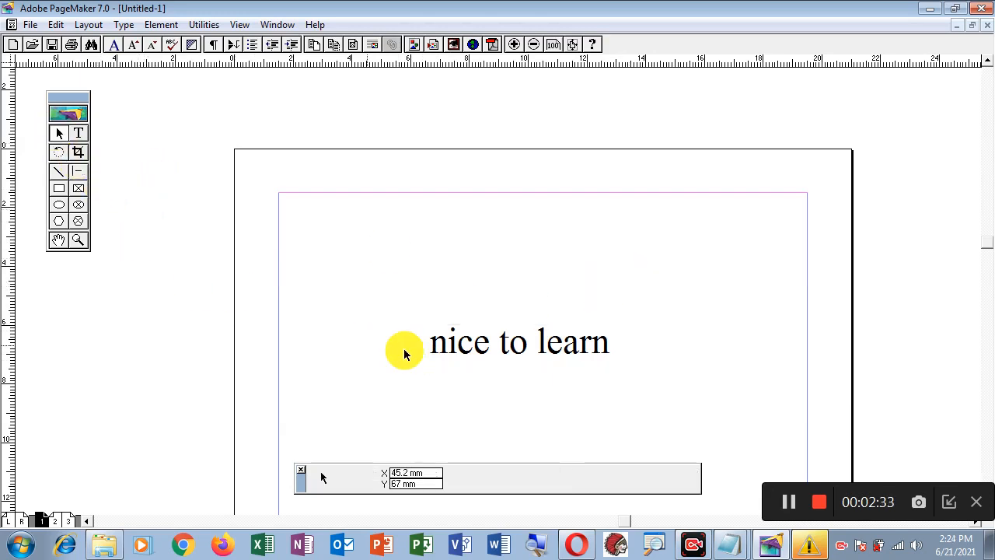
{"action": "left_click_drag", "start_coordinate": [476, 349], "coordinate": [723, 191]}
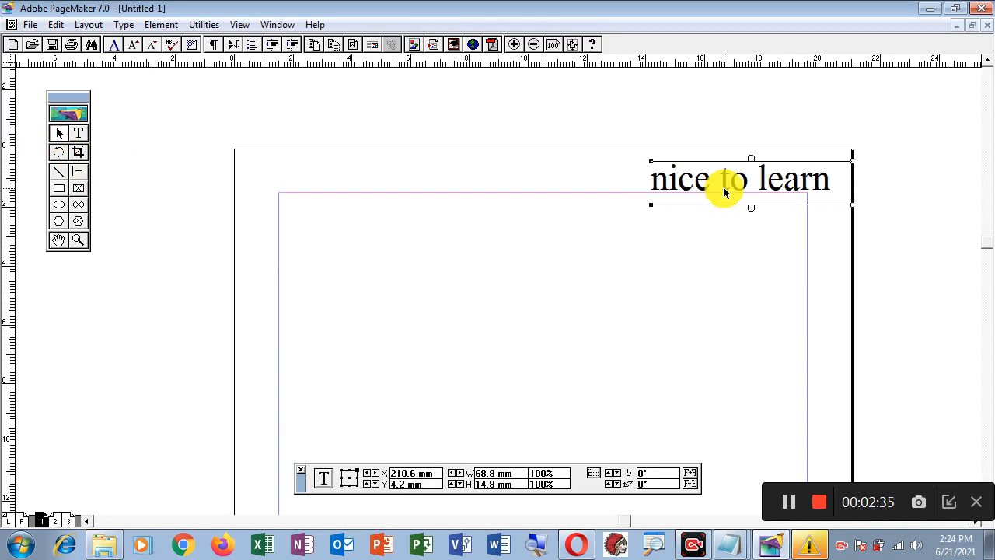
Step: Try to place the JPEG image 815QCgAdMTL._AC_UL200_SR200,200_ from the Downloads folder on the page as an independent graphic
{"action": "left_click", "coordinate": [28, 23]}
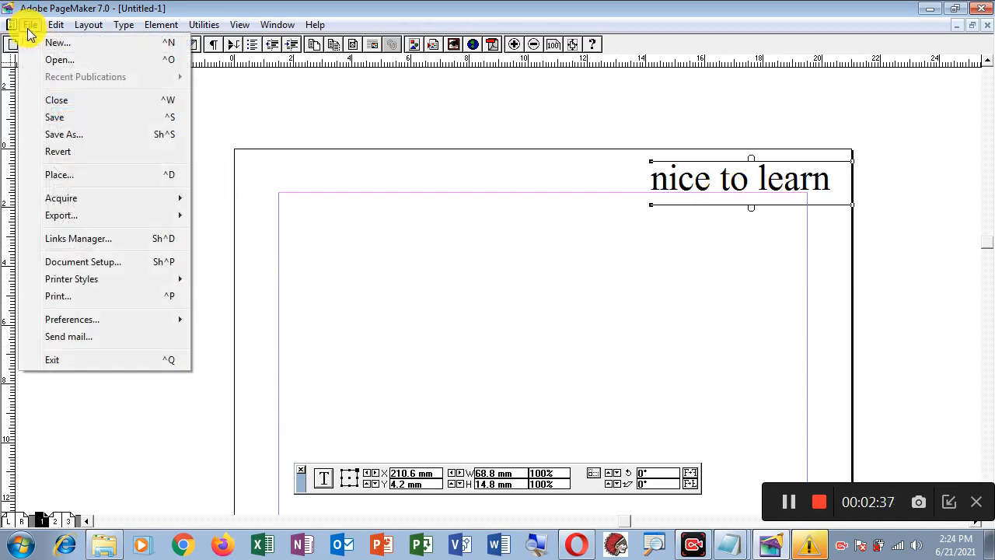
{"action": "left_click", "coordinate": [64, 178]}
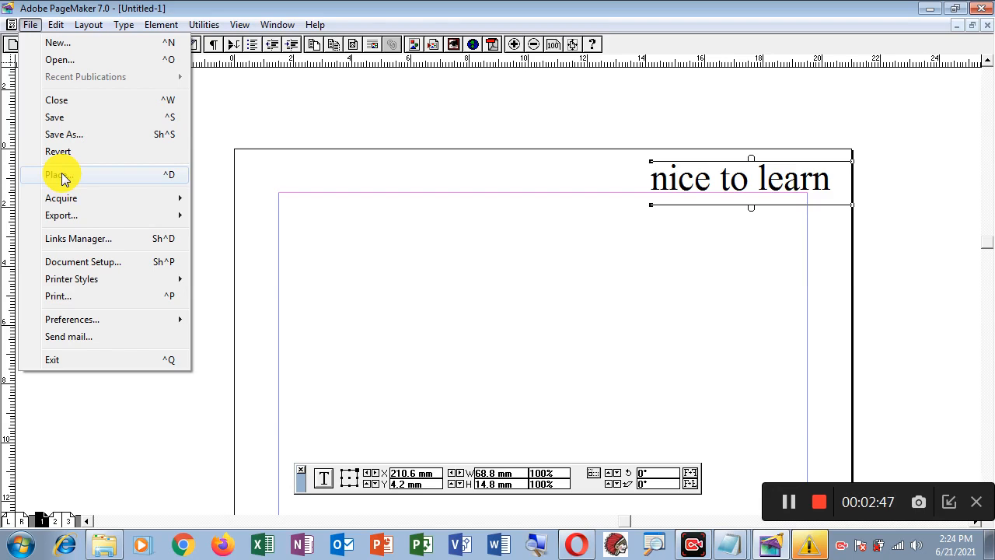
{"action": "left_click", "coordinate": [62, 176]}
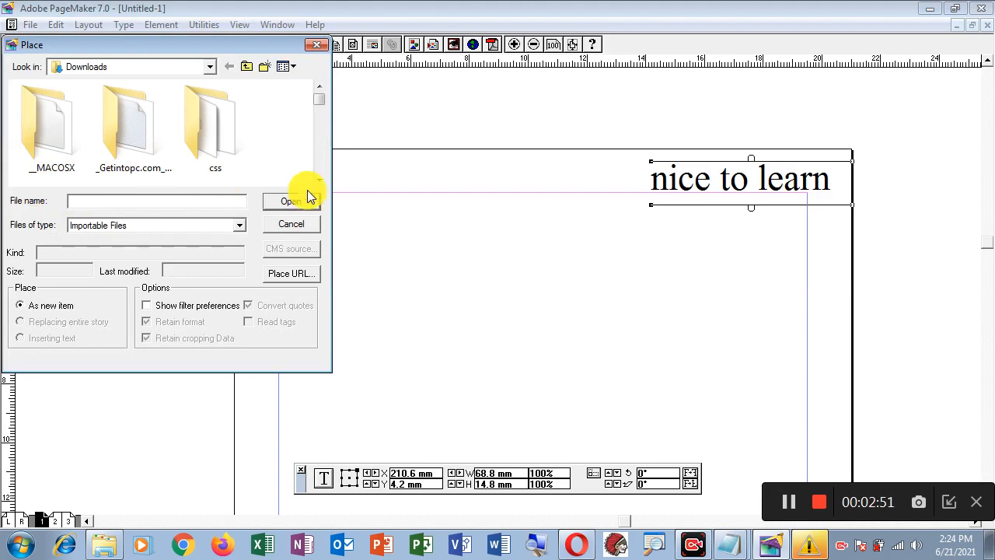
{"action": "left_click_drag", "start_coordinate": [320, 178], "coordinate": [320, 179]}
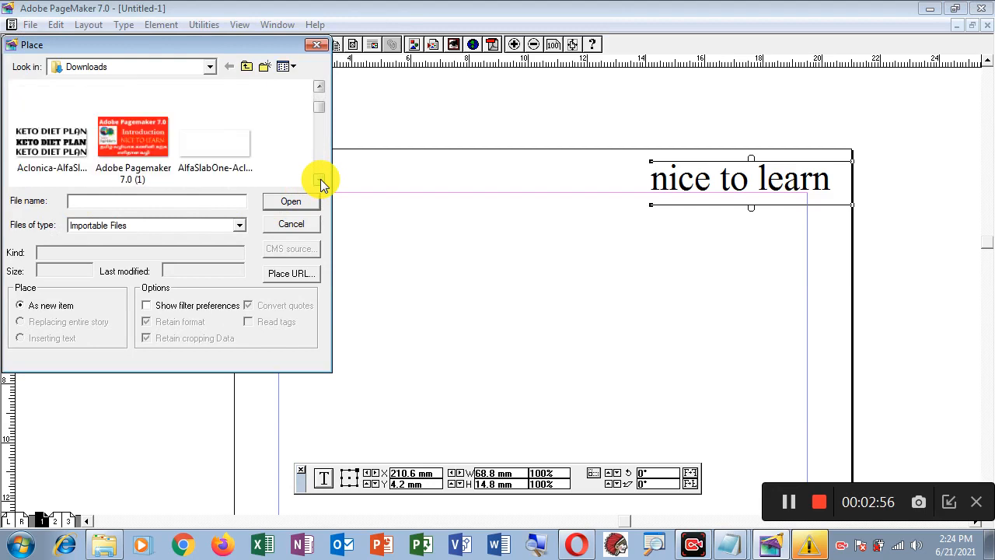
{"action": "left_click", "coordinate": [321, 90]}
{"action": "left_click", "coordinate": [207, 112]}
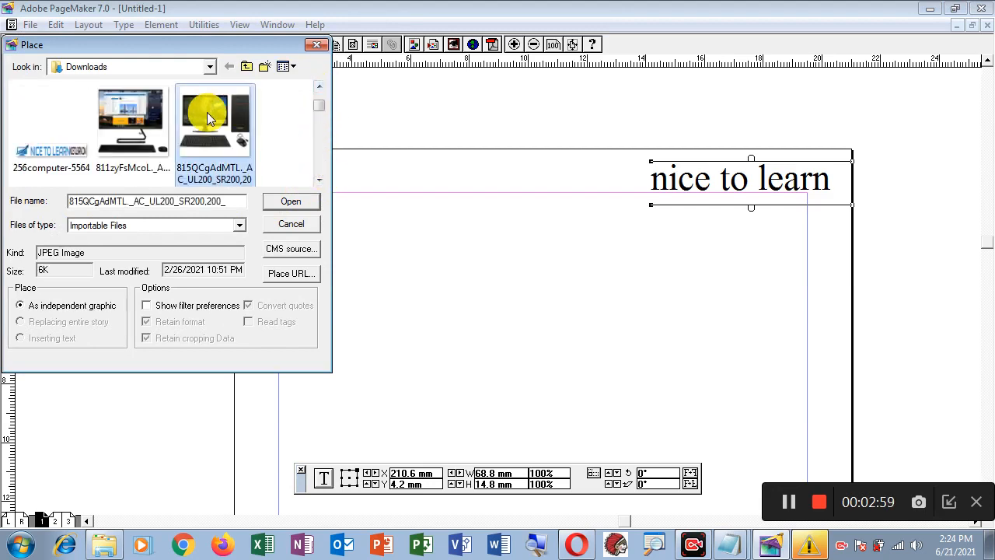
{"action": "left_click", "coordinate": [288, 202]}
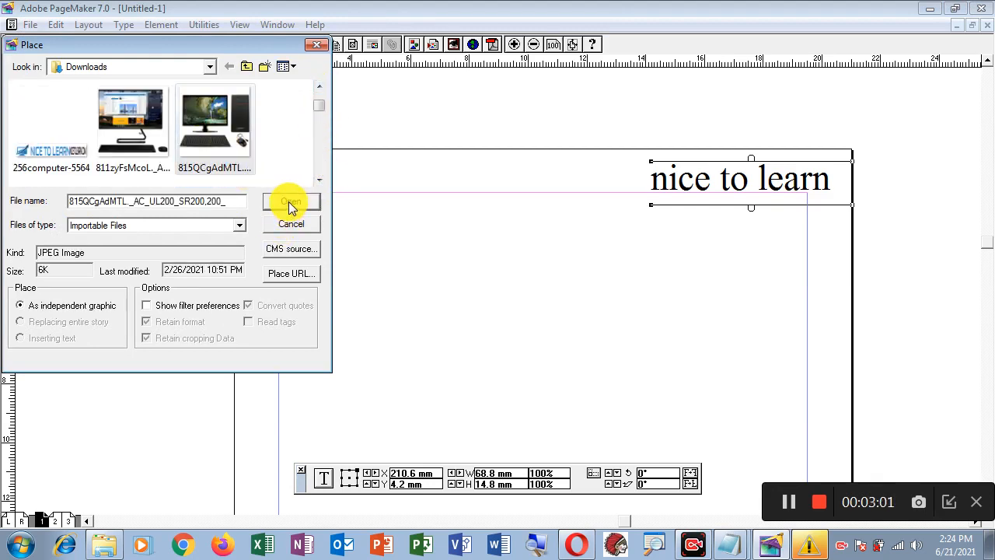
{"action": "left_click", "coordinate": [498, 366]}
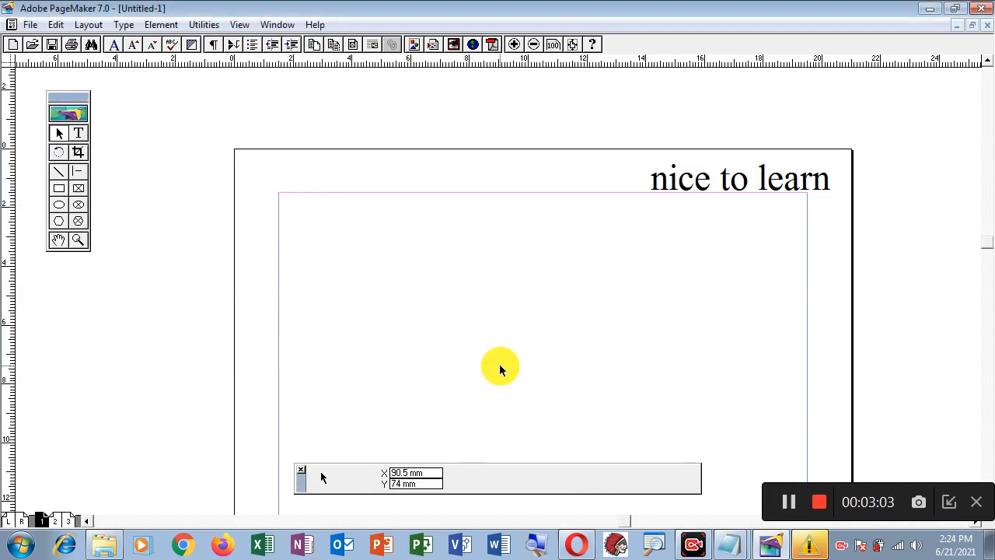
Step: Place the image dog-2785074__340 from Downloads as an independent graphic, its upper-left corner at about X 93.7 mm, Y 37.5 mm
{"action": "left_click", "coordinate": [30, 24]}
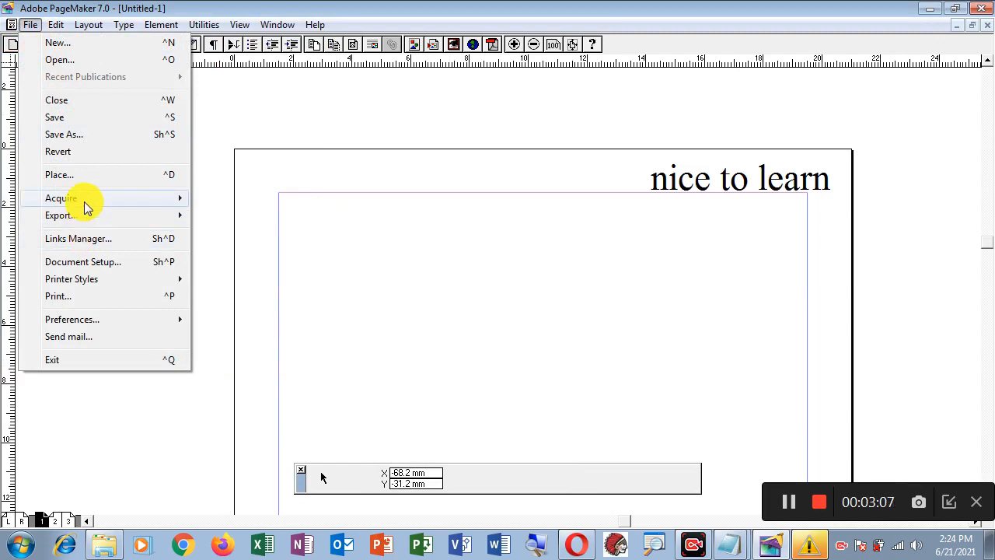
{"action": "left_click", "coordinate": [87, 176]}
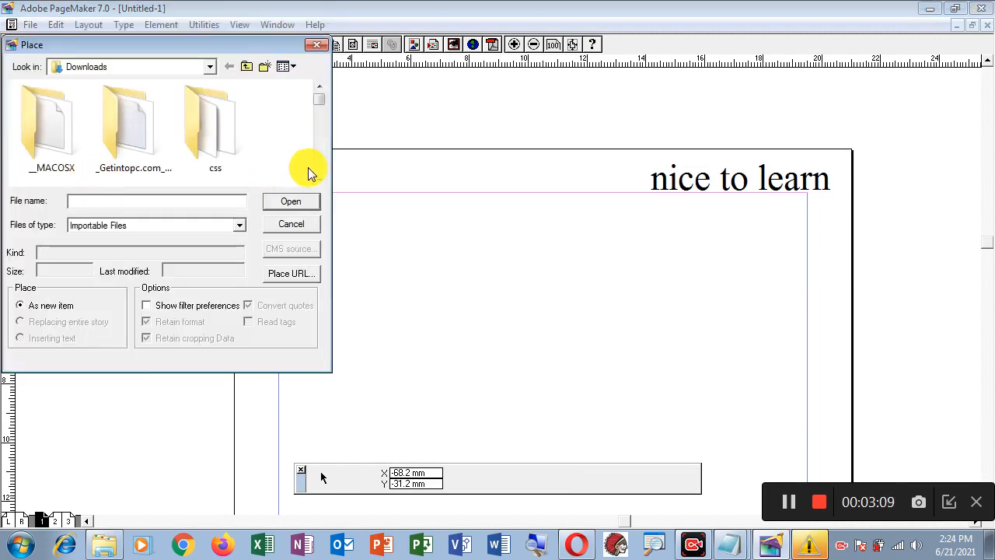
{"action": "scroll", "coordinate": [319, 179], "scroll_direction": "down", "scroll_amount": 8}
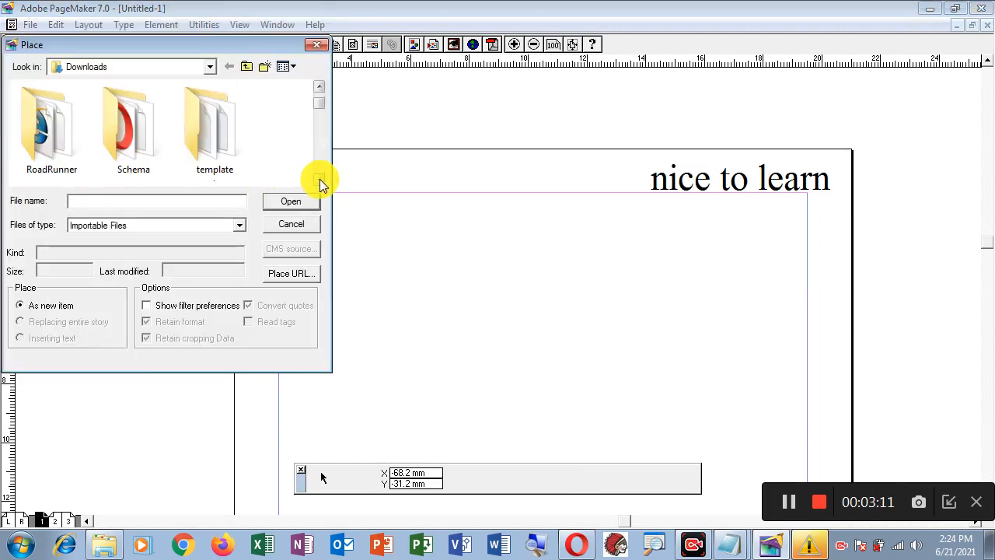
{"action": "scroll", "coordinate": [319, 179], "scroll_direction": "down", "scroll_amount": 8}
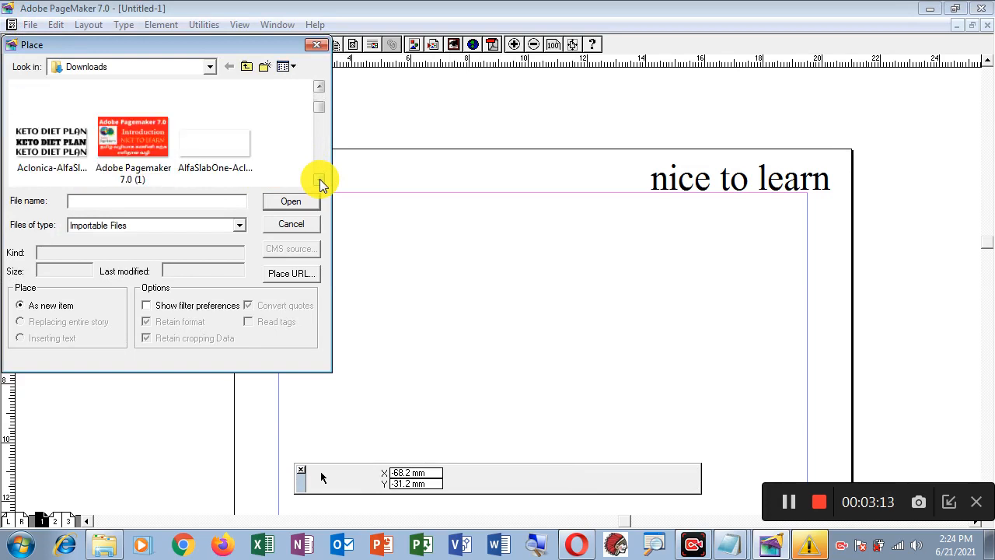
{"action": "scroll", "coordinate": [319, 179], "scroll_direction": "down", "scroll_amount": 8}
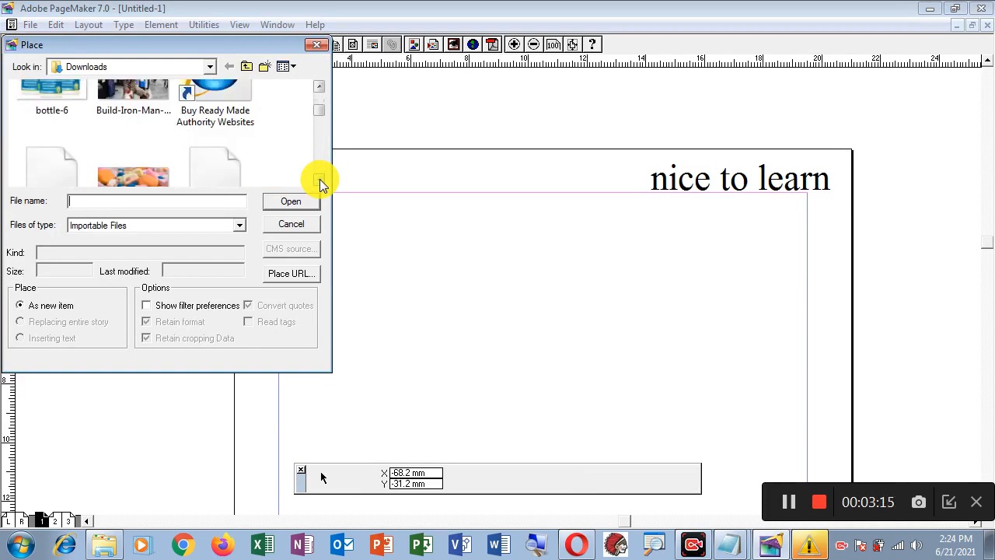
{"action": "scroll", "coordinate": [319, 178], "scroll_direction": "down", "scroll_amount": 6}
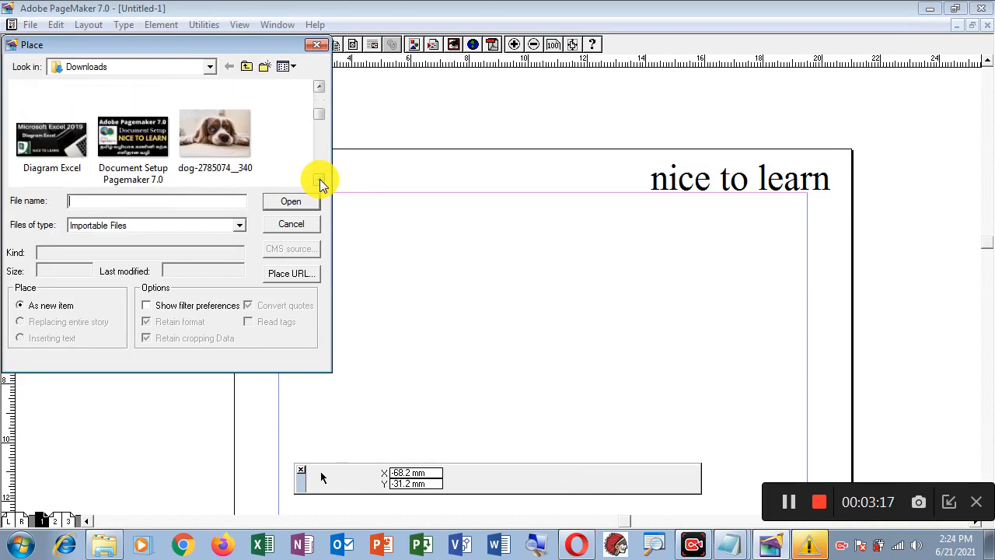
{"action": "left_click", "coordinate": [241, 160]}
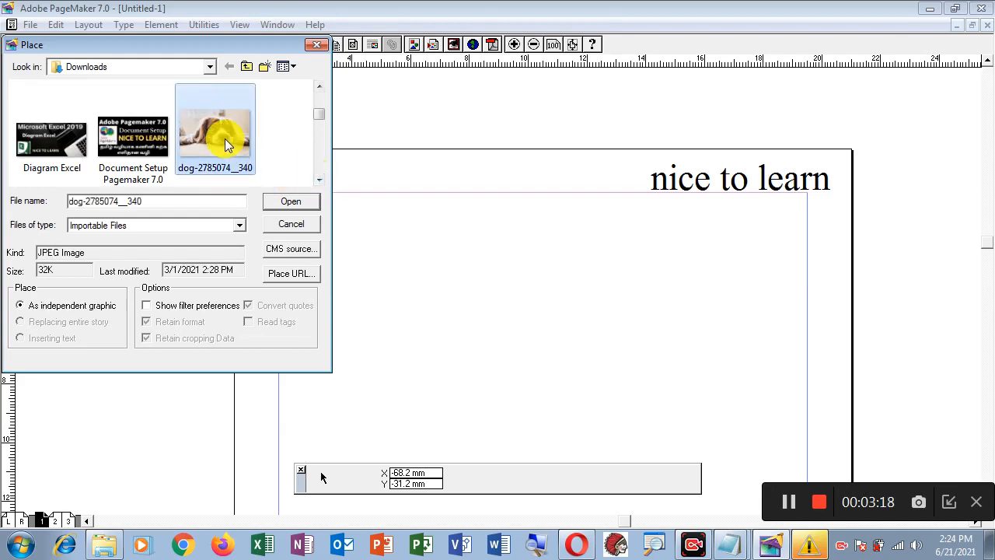
{"action": "left_click", "coordinate": [290, 201]}
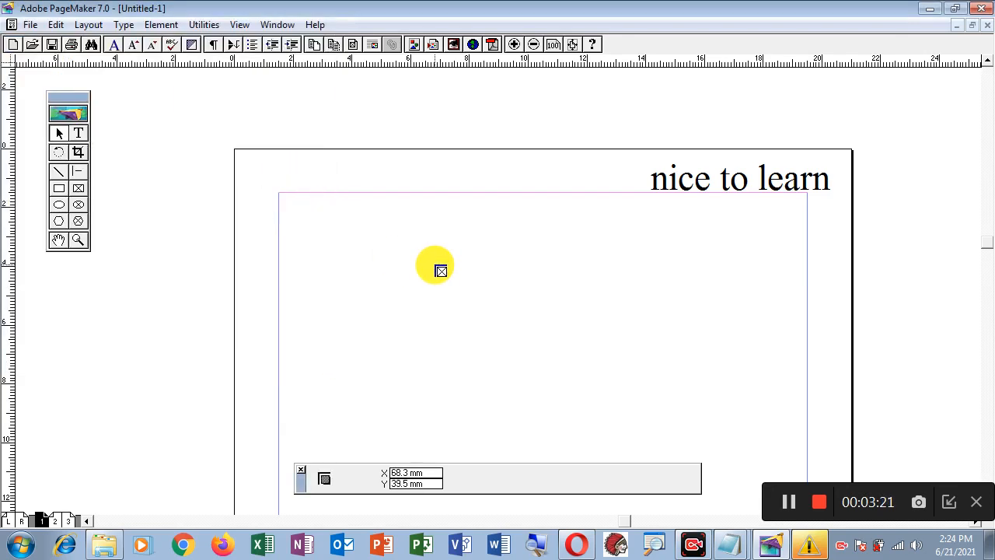
{"action": "left_click", "coordinate": [509, 259]}
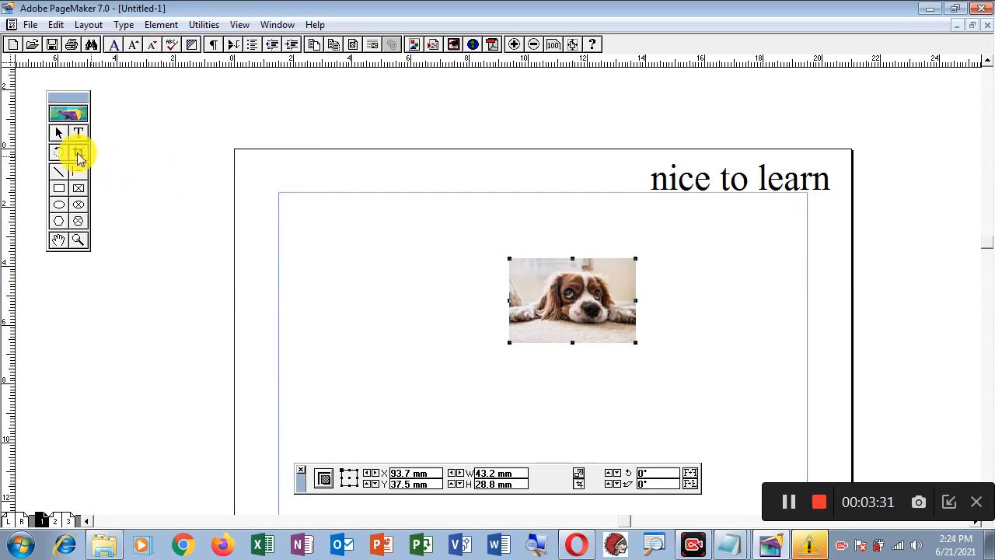
Step: Crop the dog image to about 28.3 × 23 mm and move it so its bottom centre is at about X 65 mm, Y 43.7 mm
{"action": "left_click", "coordinate": [78, 154]}
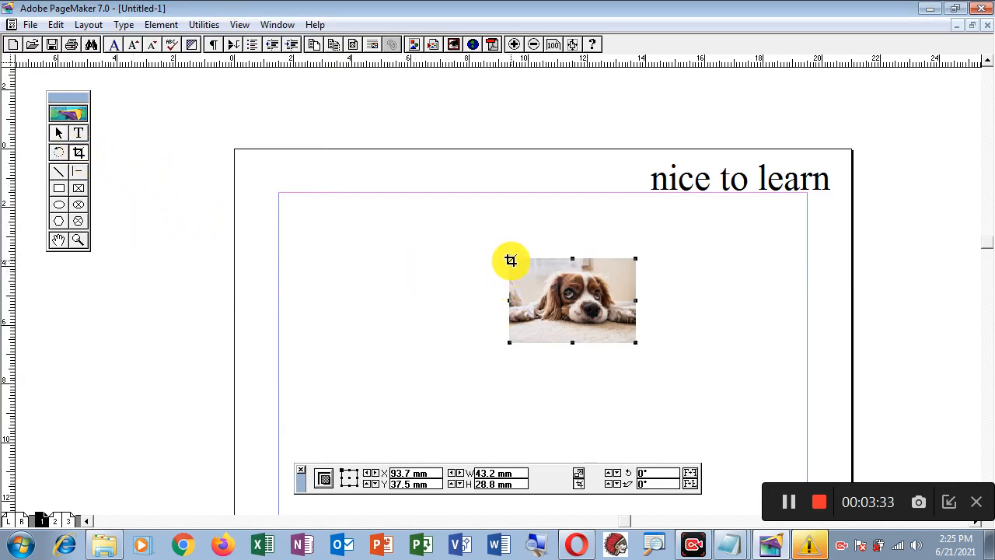
{"action": "left_click_drag", "start_coordinate": [510, 260], "coordinate": [538, 261]}
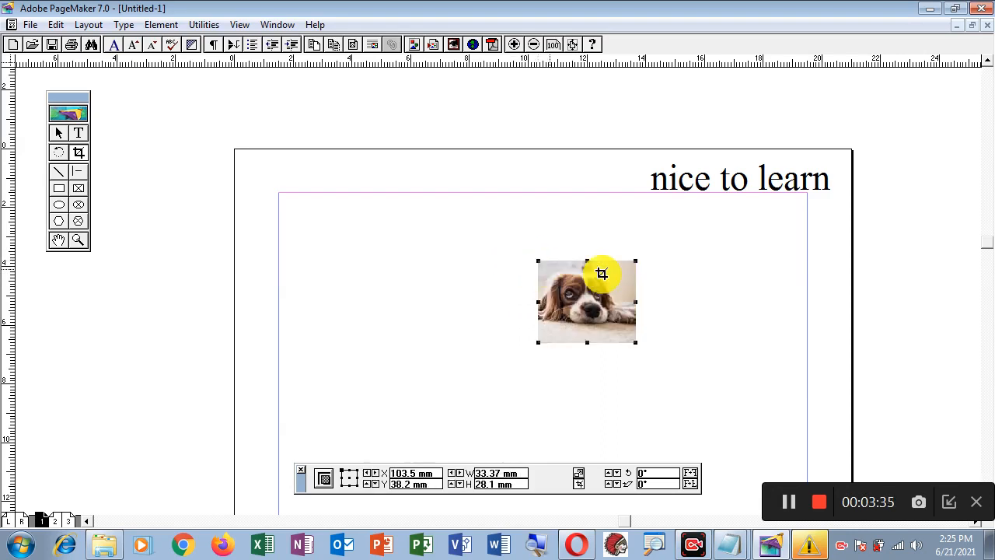
{"action": "left_click_drag", "start_coordinate": [636, 262], "coordinate": [621, 264]}
{"action": "left_click_drag", "start_coordinate": [580, 343], "coordinate": [580, 330]}
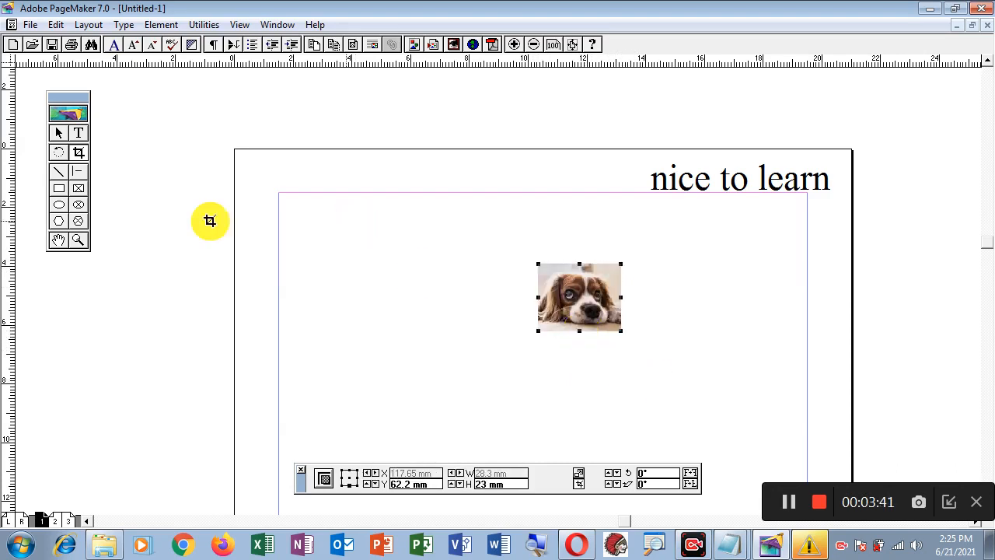
{"action": "left_click", "coordinate": [61, 134]}
{"action": "left_click_drag", "start_coordinate": [578, 296], "coordinate": [425, 242]}
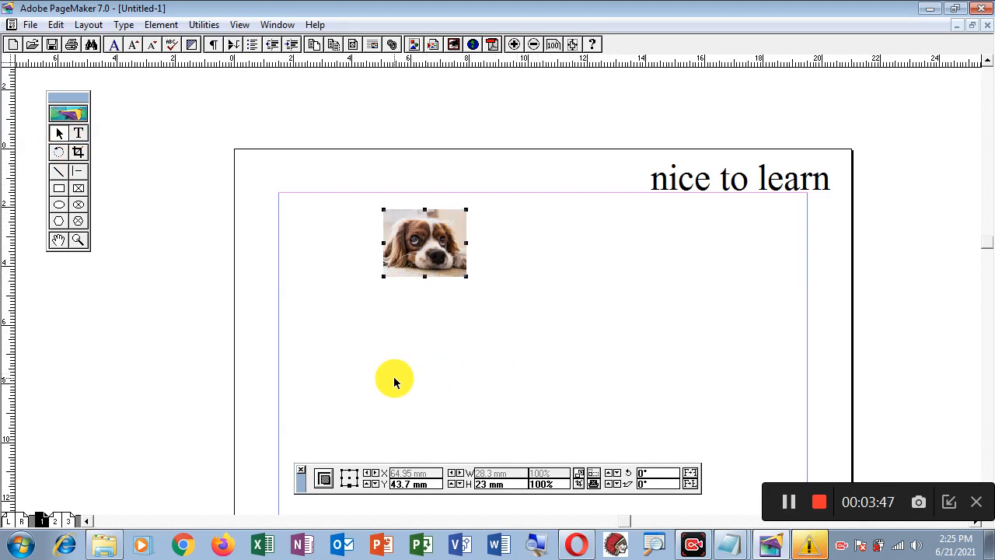
Step: Draw two roughly parallel descending diagonal lines beside the dog image and a rising line about 91.6 mm long at about 34° crossing both
{"action": "left_click", "coordinate": [62, 173]}
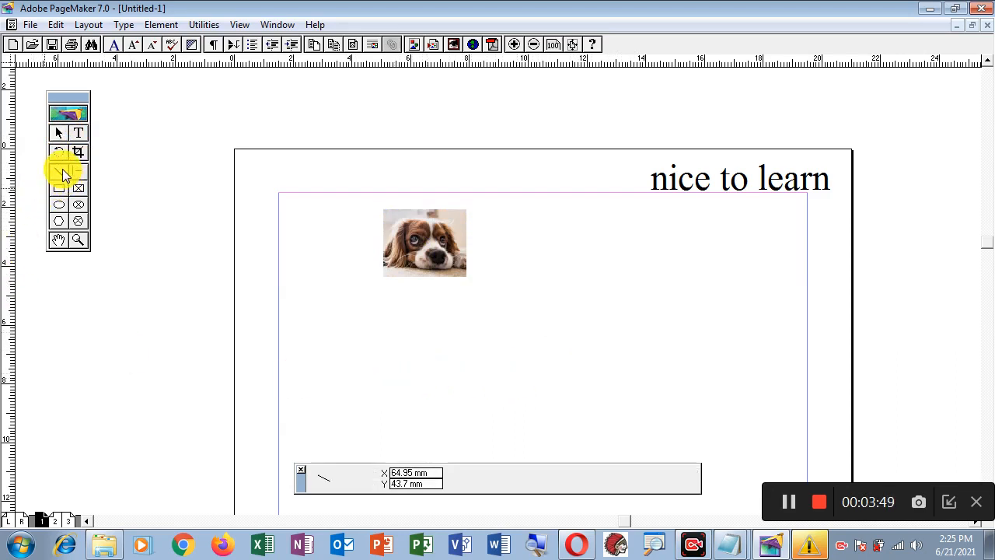
{"action": "left_click_drag", "start_coordinate": [563, 213], "coordinate": [747, 372]}
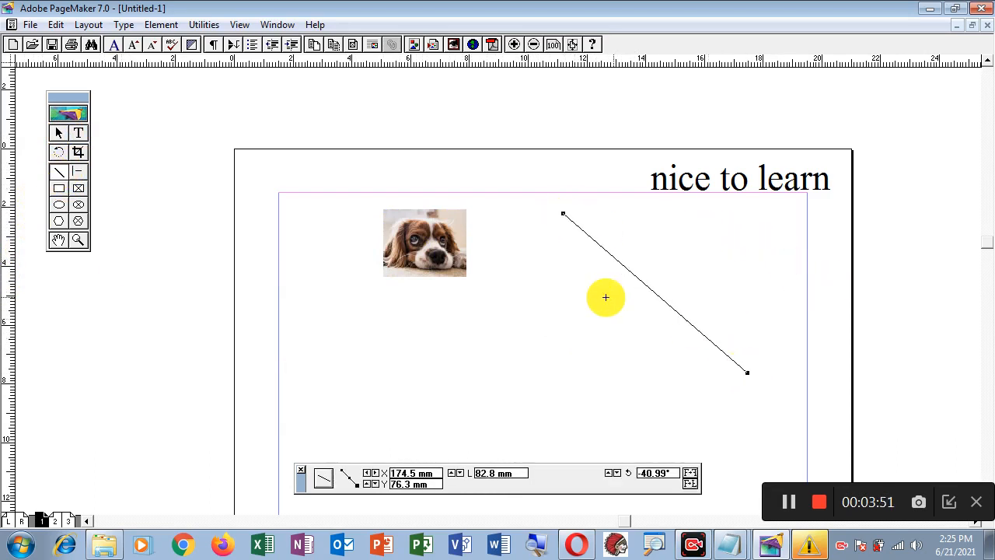
{"action": "left_click_drag", "start_coordinate": [491, 249], "coordinate": [668, 412]}
{"action": "left_click_drag", "start_coordinate": [501, 395], "coordinate": [724, 245]}
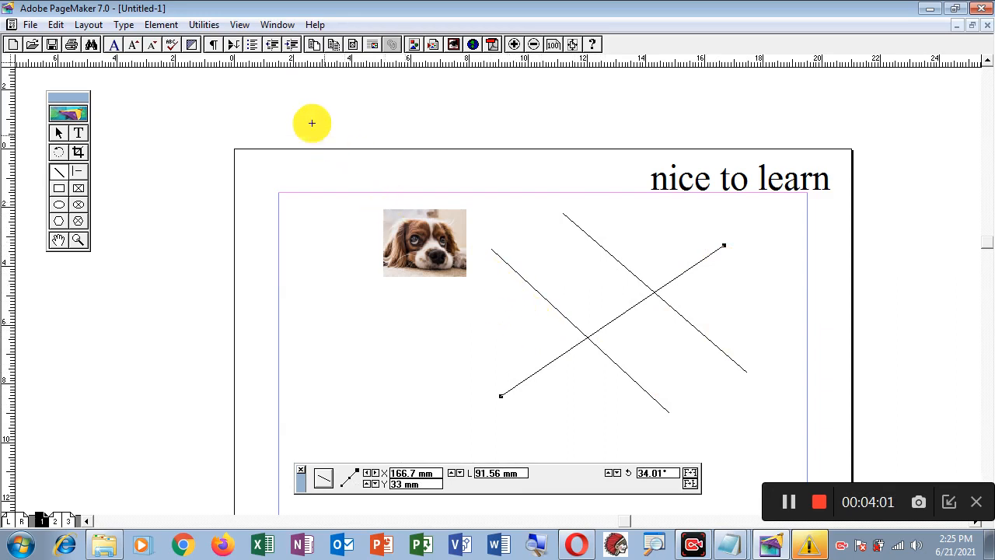
Step: Apply a solid 6pt stroke to the rising diagonal line
{"action": "left_click", "coordinate": [161, 25]}
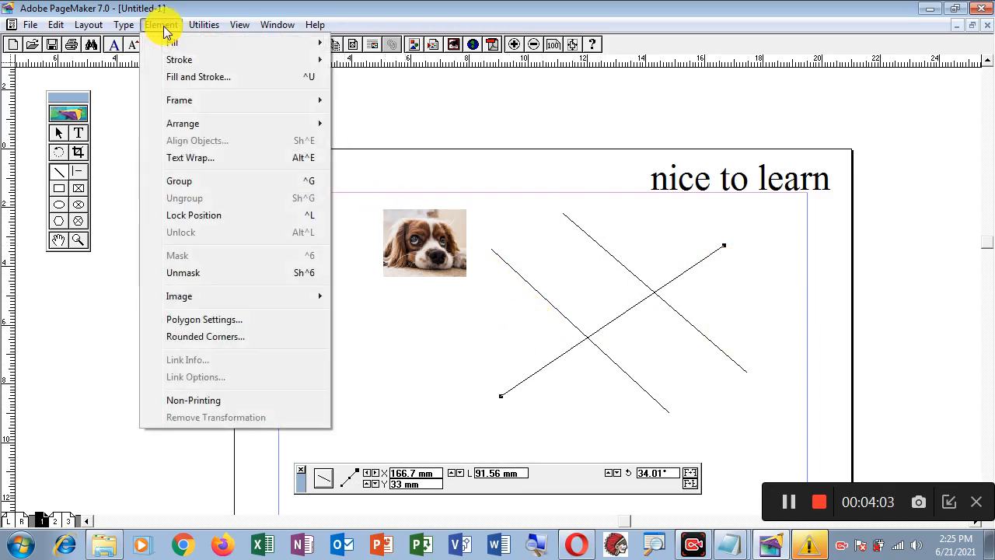
{"action": "mouse_move", "coordinate": [176, 62]}
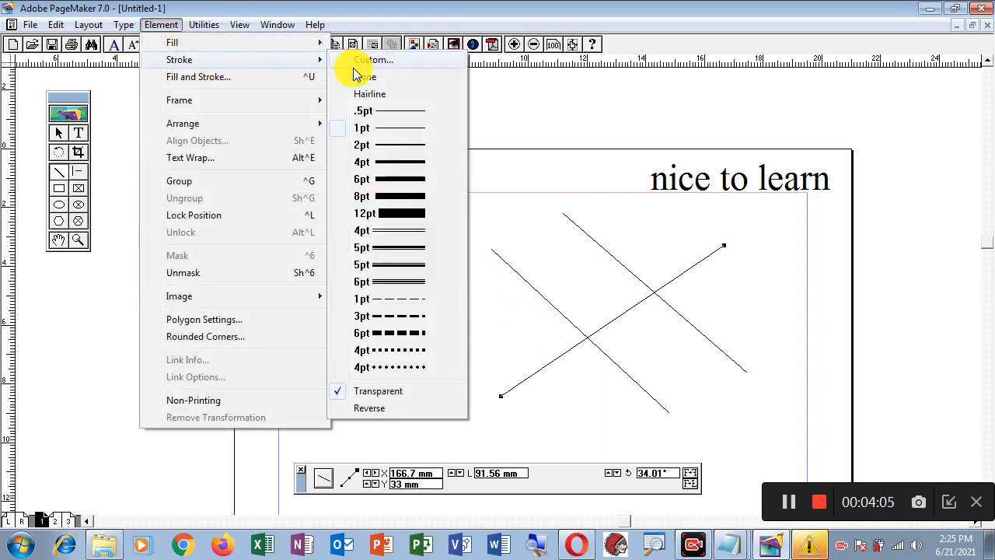
{"action": "left_click", "coordinate": [389, 182]}
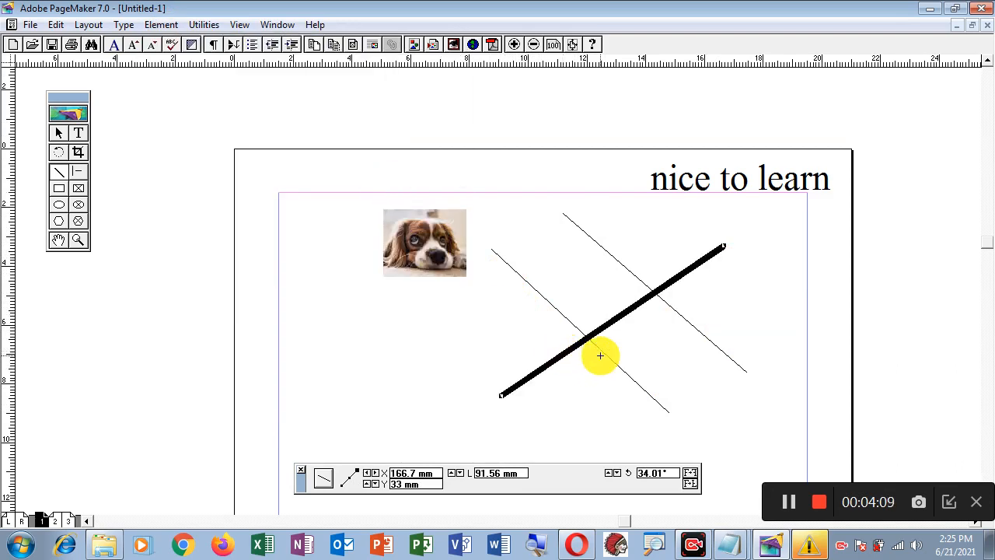
Step: Select both descending diagonal lines together and give them the 6pt triple-line stroke
{"action": "left_click", "coordinate": [58, 133]}
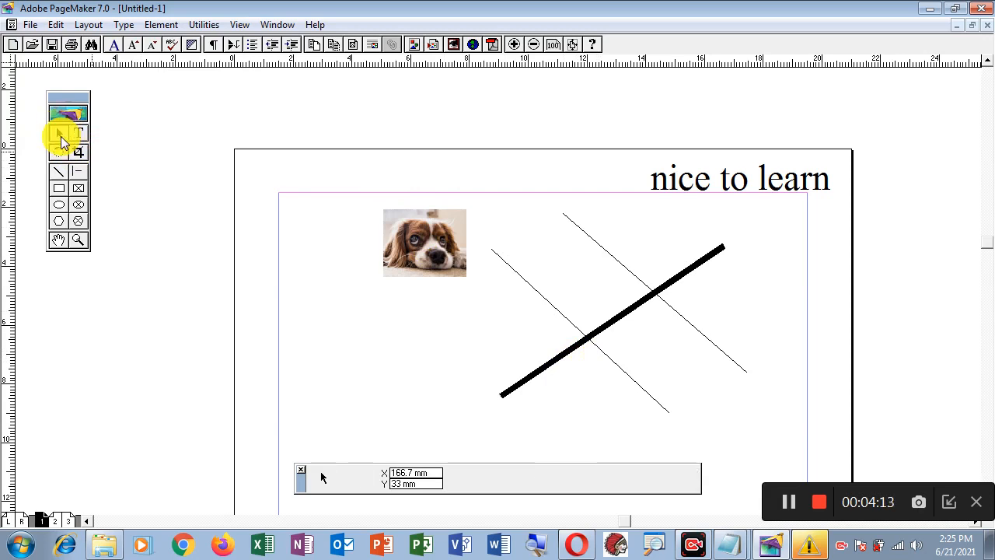
{"action": "left_click", "coordinate": [576, 223]}
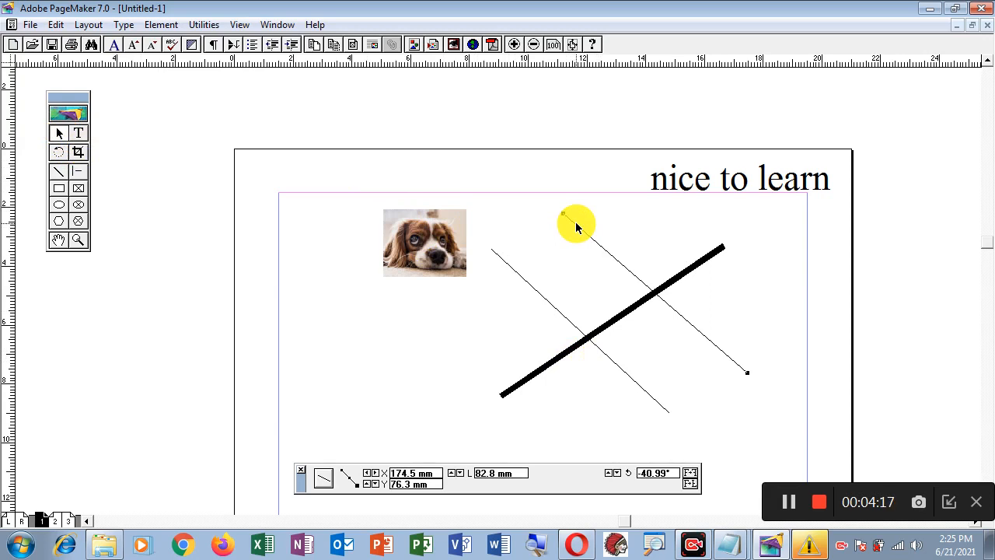
{"action": "left_click", "coordinate": [512, 269], "text": "shift"}
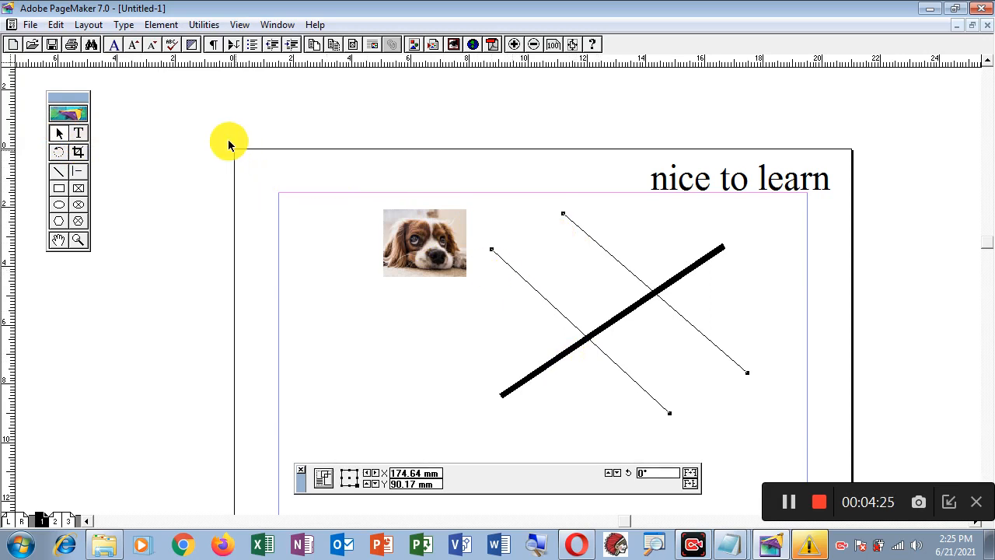
{"action": "left_click", "coordinate": [159, 24]}
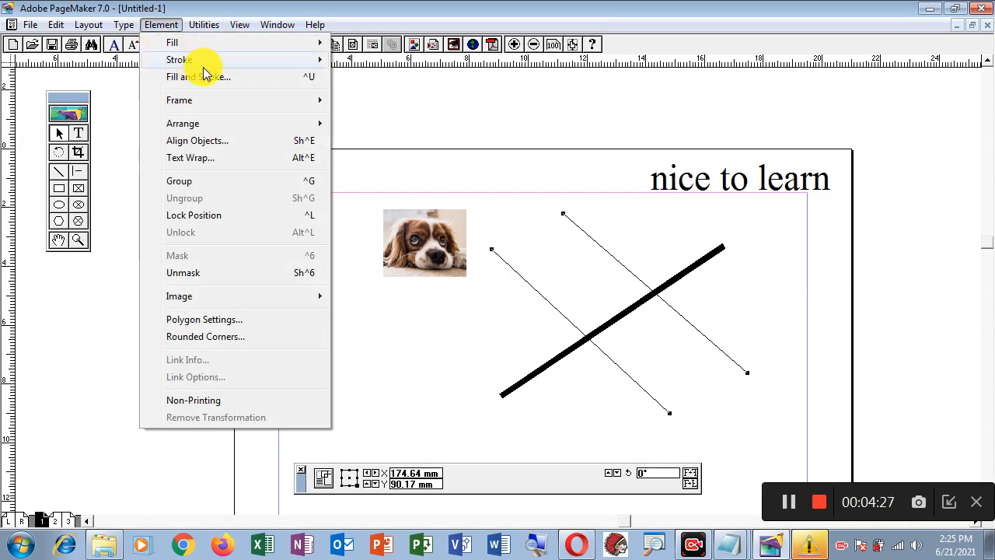
{"action": "mouse_move", "coordinate": [201, 65]}
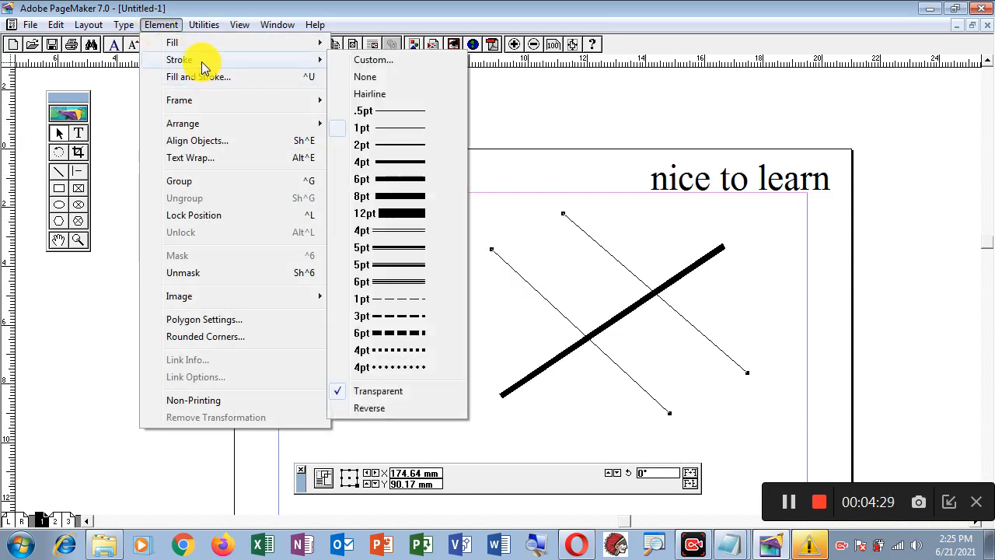
{"action": "left_click", "coordinate": [405, 281]}
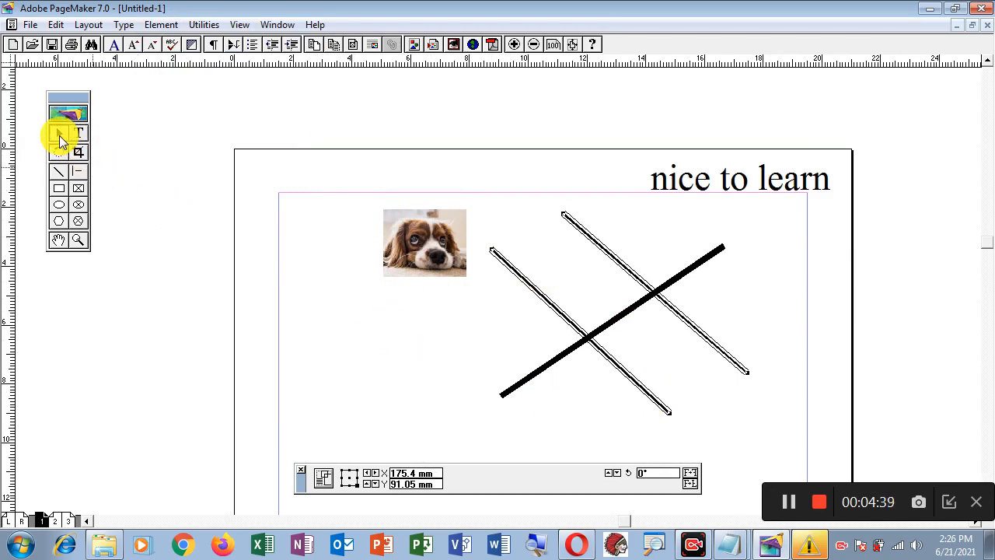
Step: Select the text block, dog image and all three lines together and delete them from the page
{"action": "left_click", "coordinate": [195, 199]}
{"action": "left_click_drag", "start_coordinate": [240, 104], "coordinate": [880, 432]}
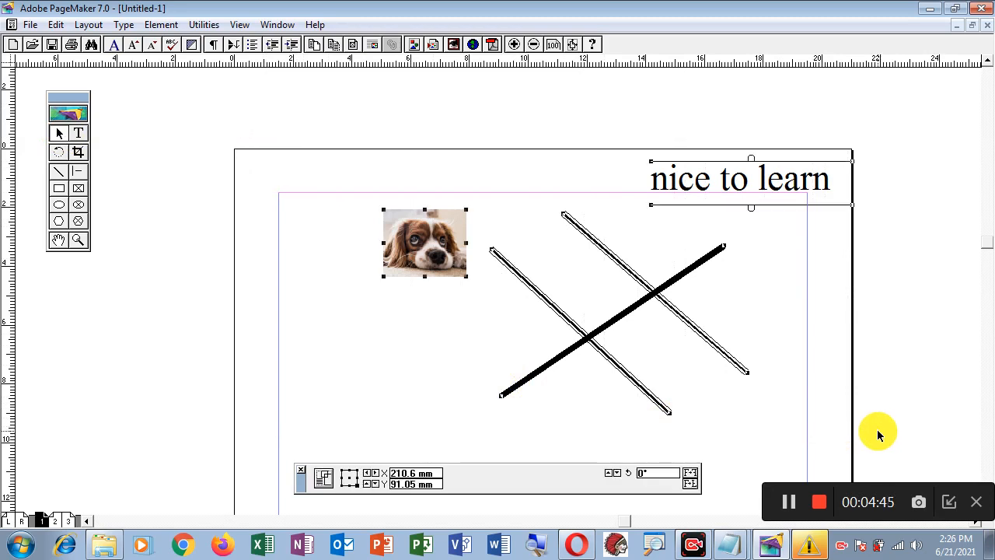
{"action": "key", "text": "Delete"}
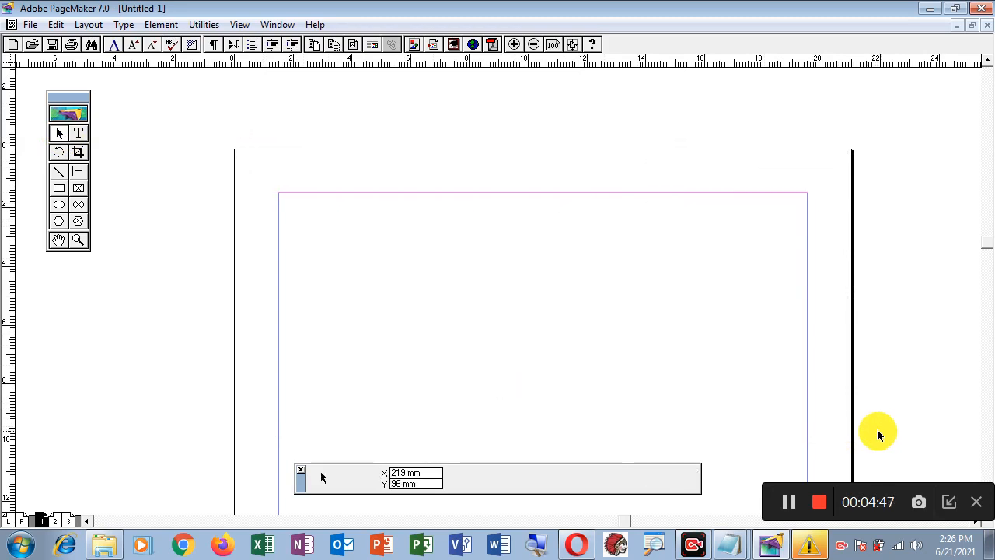
Step: Draw a vertical constrained line crossing the page's top edge and a horizontal one about 124 mm long to the right of it
{"action": "left_click", "coordinate": [78, 173]}
{"action": "left_click_drag", "start_coordinate": [432, 131], "coordinate": [441, 405]}
{"action": "left_click_drag", "start_coordinate": [471, 251], "coordinate": [834, 259]}
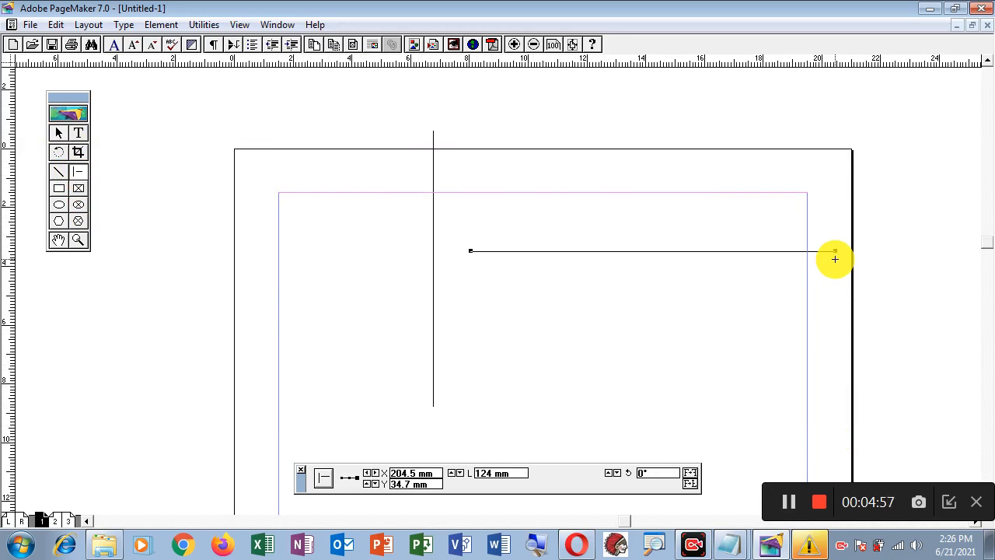
Step: Apply the 6pt dashed stroke to the horizontal constrained line
{"action": "left_click_drag", "start_coordinate": [834, 259], "coordinate": [834, 259]}
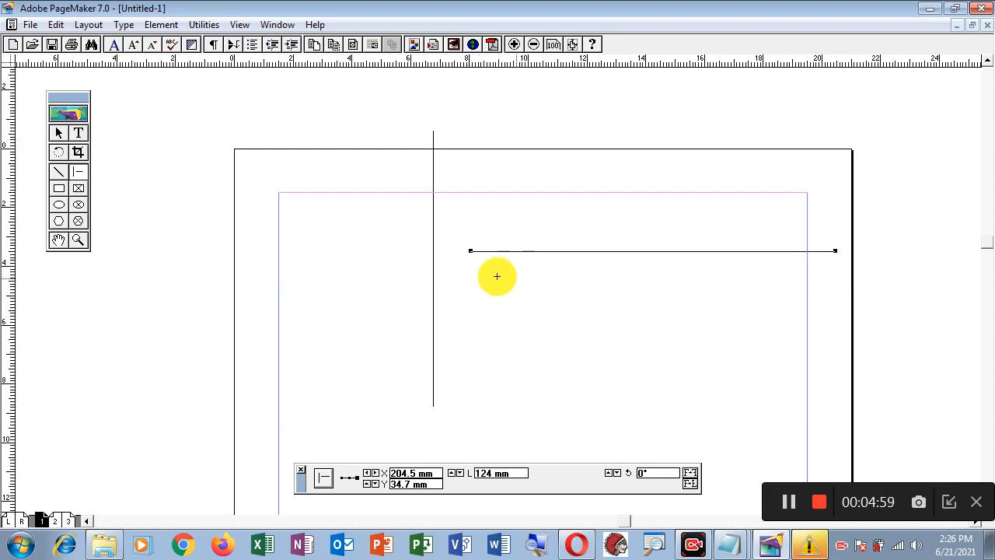
{"action": "left_click", "coordinate": [162, 25]}
{"action": "mouse_move", "coordinate": [172, 59]}
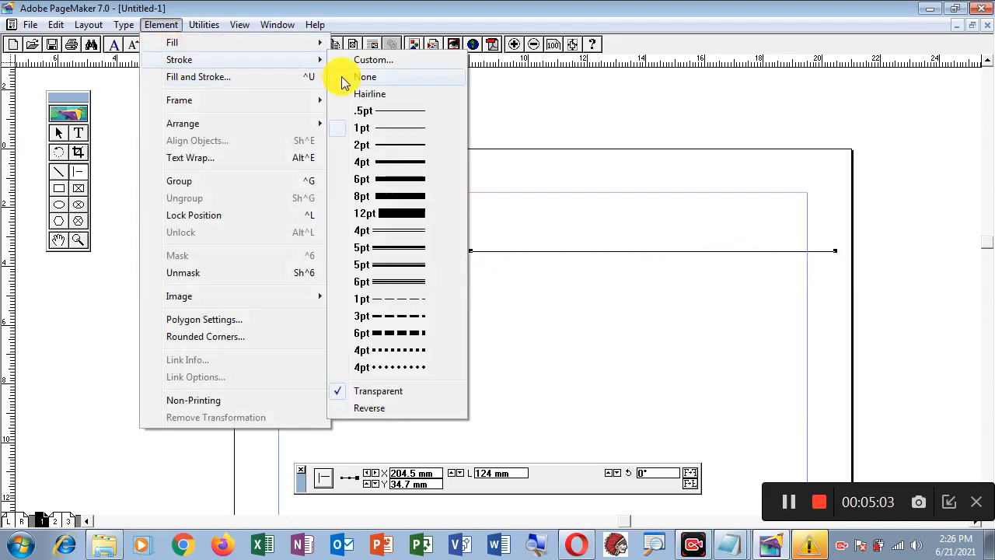
{"action": "left_click", "coordinate": [410, 332]}
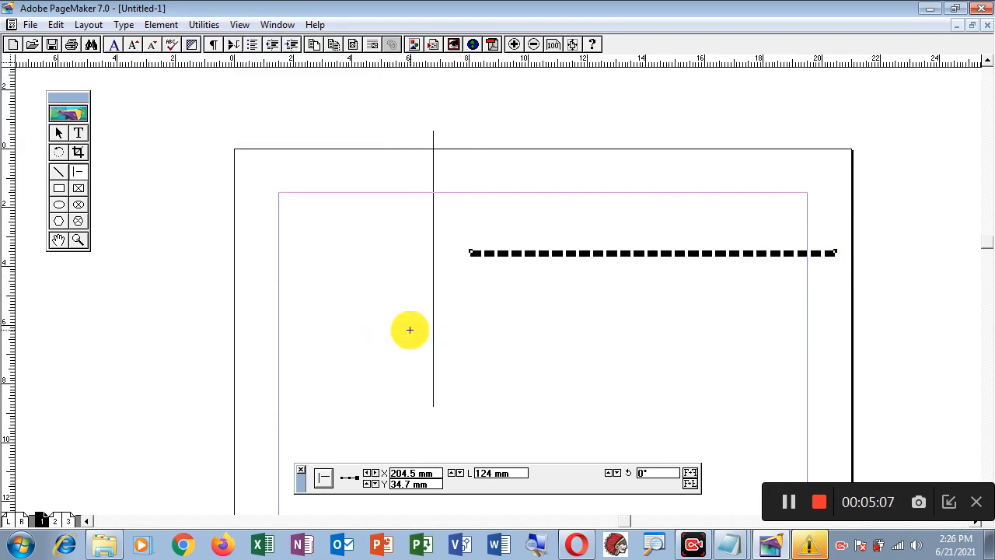
Step: Draw a rectangle about 100 × 36 mm below the dashed line and a rectangular frame about 112 × 34 mm above it
{"action": "left_click", "coordinate": [59, 190]}
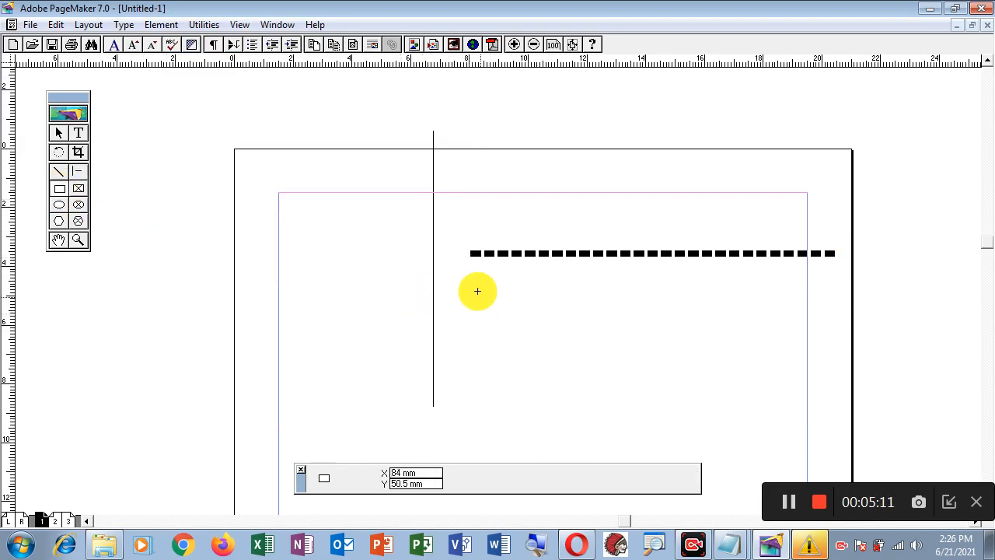
{"action": "mouse_move", "coordinate": [472, 281]}
{"action": "left_mouse_down"}
{"action": "mouse_move", "coordinate": [722, 386]}
{"action": "mouse_move", "coordinate": [766, 386]}
{"action": "left_mouse_up"}
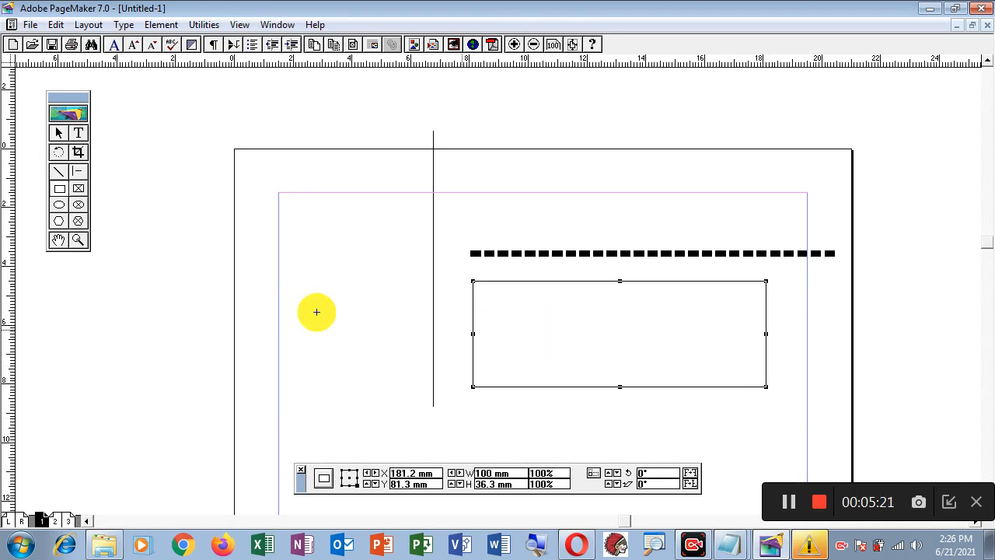
{"action": "left_click", "coordinate": [79, 191]}
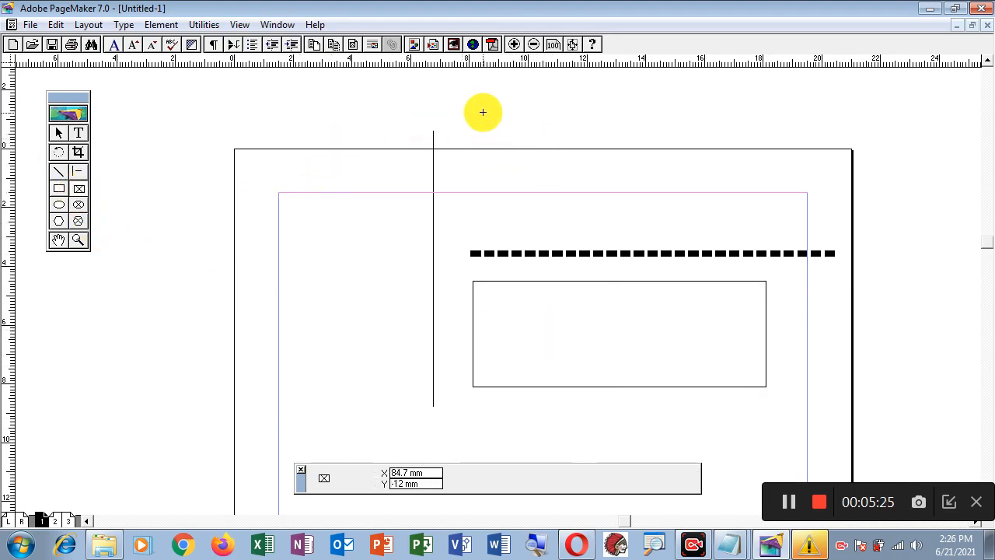
{"action": "mouse_move", "coordinate": [483, 112]}
{"action": "left_mouse_down"}
{"action": "mouse_move", "coordinate": [766, 210]}
{"action": "mouse_move", "coordinate": [812, 208]}
{"action": "left_mouse_up"}
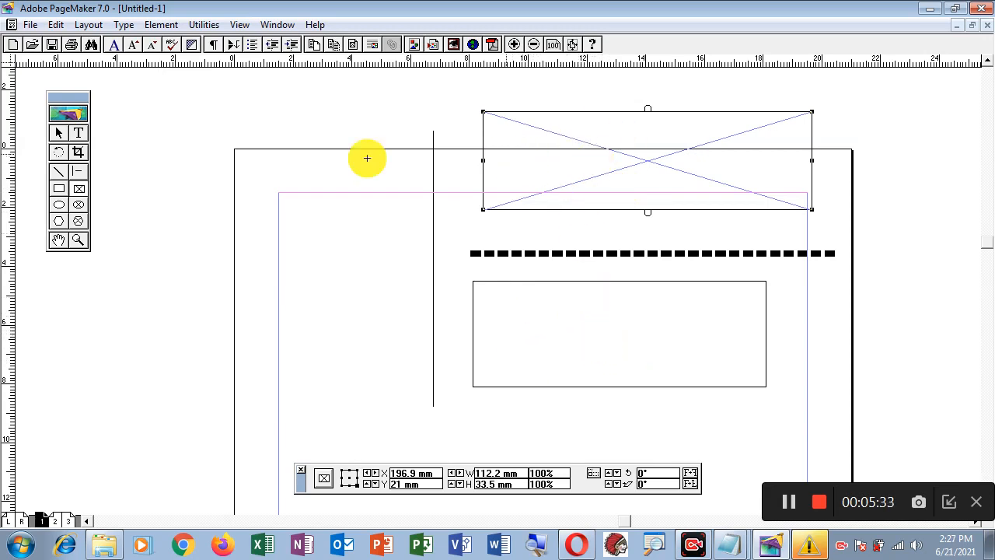
Step: Enter two lines of random filler text inside the rectangular frame above the dashed line
{"action": "left_click", "coordinate": [78, 134]}
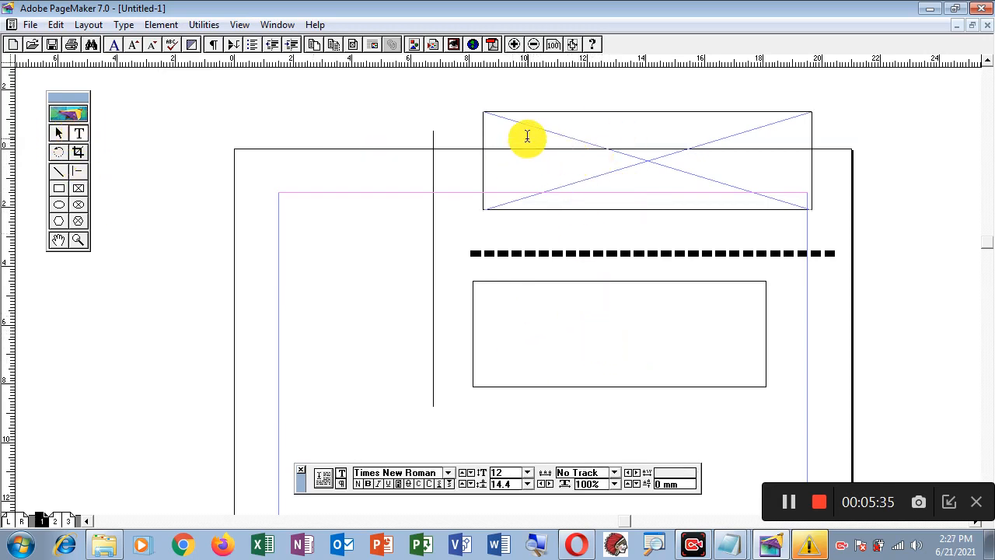
{"action": "type", "text": "lkjfalkjfklasjklfdj"}
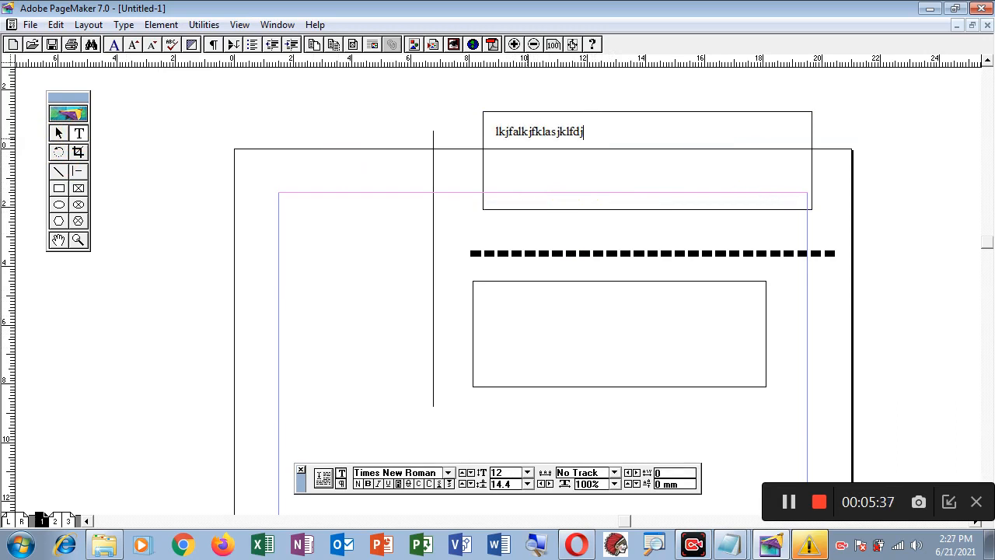
{"action": "type", "text": "al lkdasjfklasdjfklsadjf    lkadjsfkasd"}
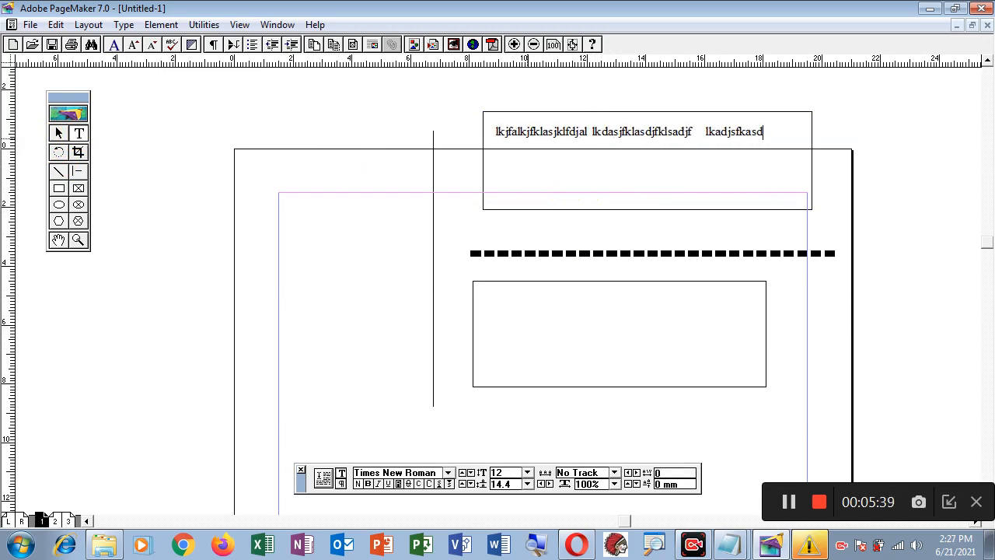
{"action": "type", "text": "jfkas kljdsakfjasdkljasdf kla"}
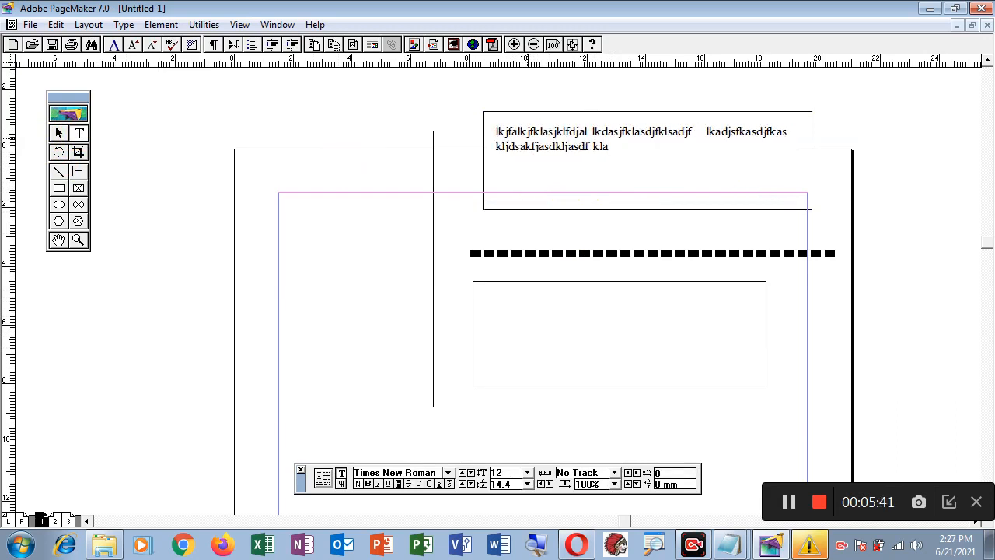
{"action": "type", "text": "sdjf  asdlfkjsadklfjslakjdf"}
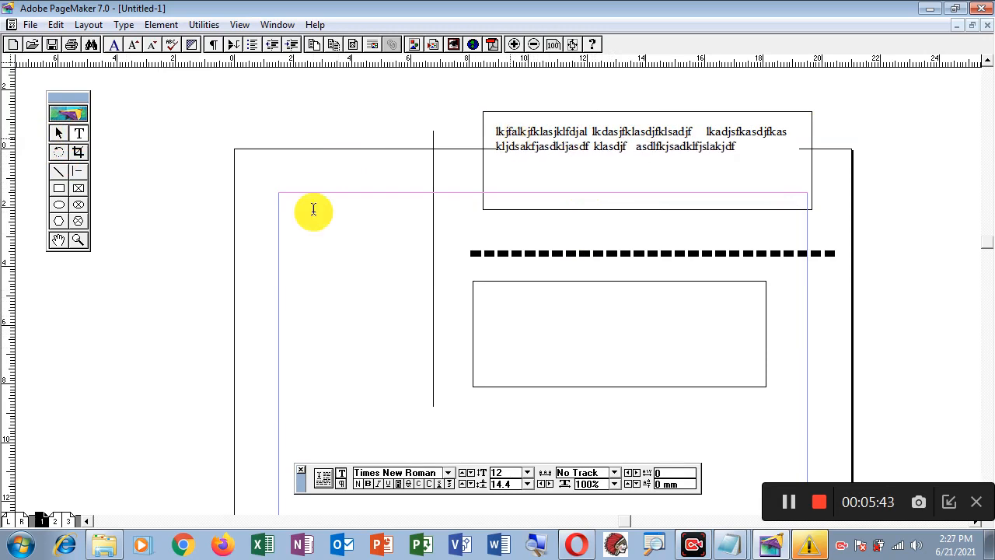
Step: Create a text block across the page's left edge and enter three short lines of random filler text
{"action": "left_click", "coordinate": [543, 327]}
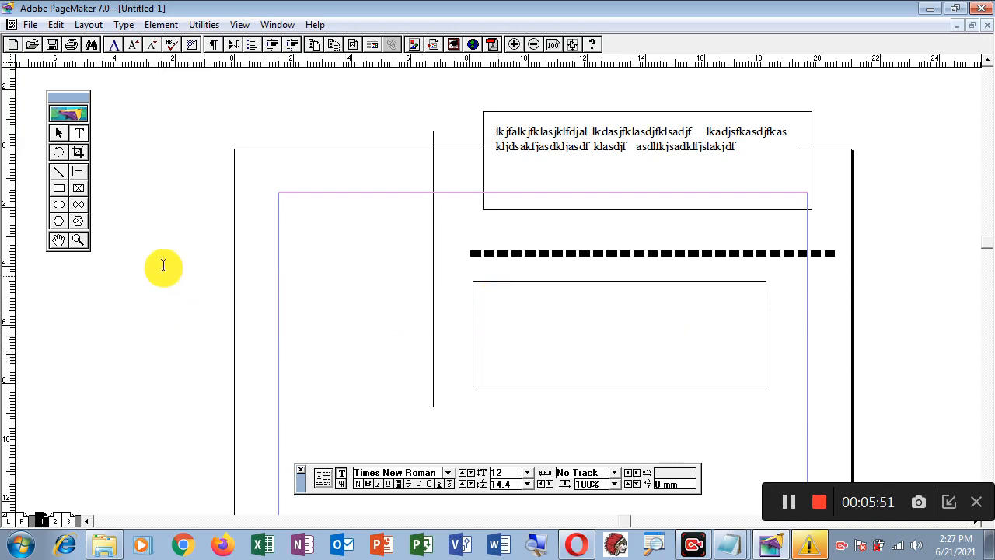
{"action": "left_click_drag", "start_coordinate": [161, 250], "coordinate": [365, 339]}
{"action": "type", "text": "adsfsdajfgsadifsajd"}
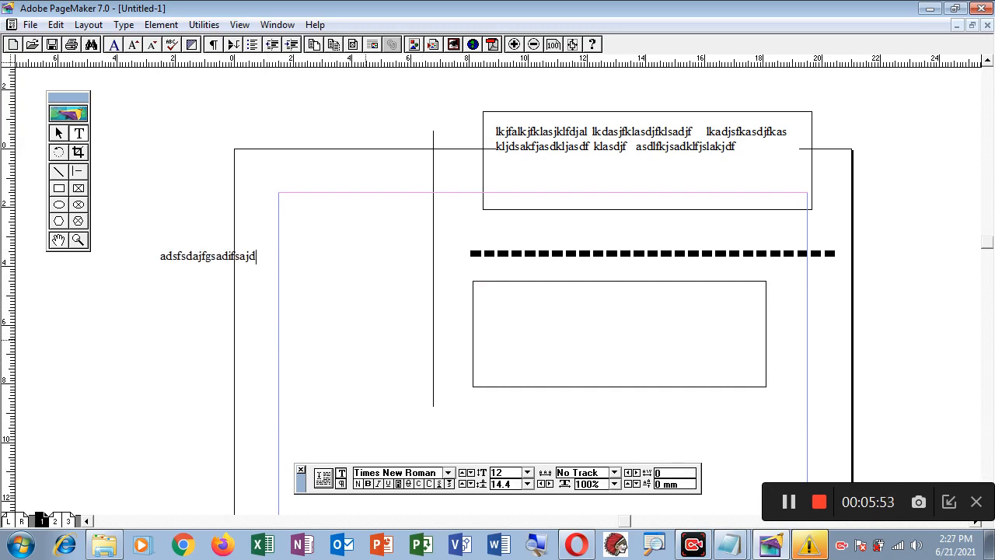
{"action": "type", "text": " asdfjasdkfaksjdfhjka"}
{"action": "key", "text": "Return"}
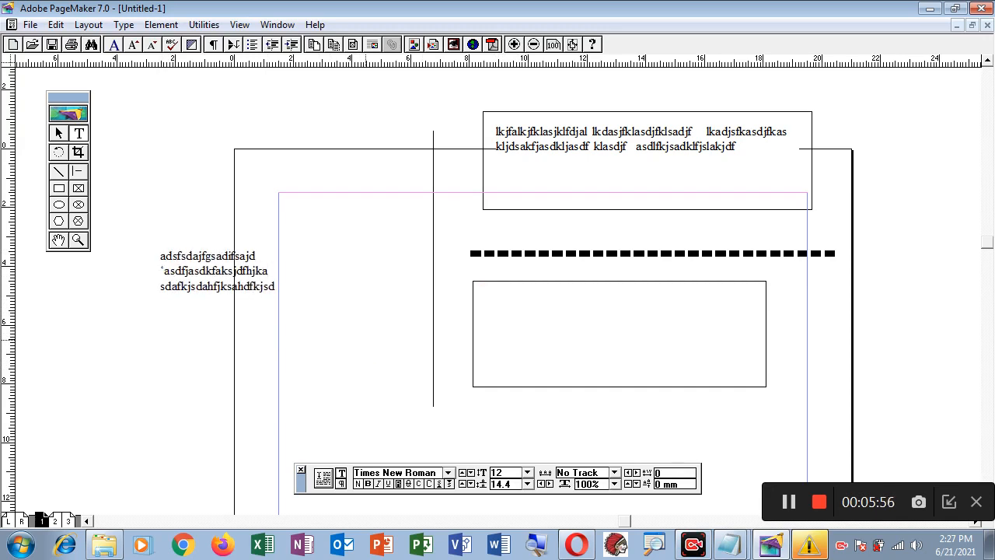
Step: Move the three-line text block into the plain rectangle below the dashed line and deselect it
{"action": "left_click", "coordinate": [58, 134]}
{"action": "left_click_drag", "start_coordinate": [200, 271], "coordinate": [546, 334]}
{"action": "left_click", "coordinate": [363, 361]}
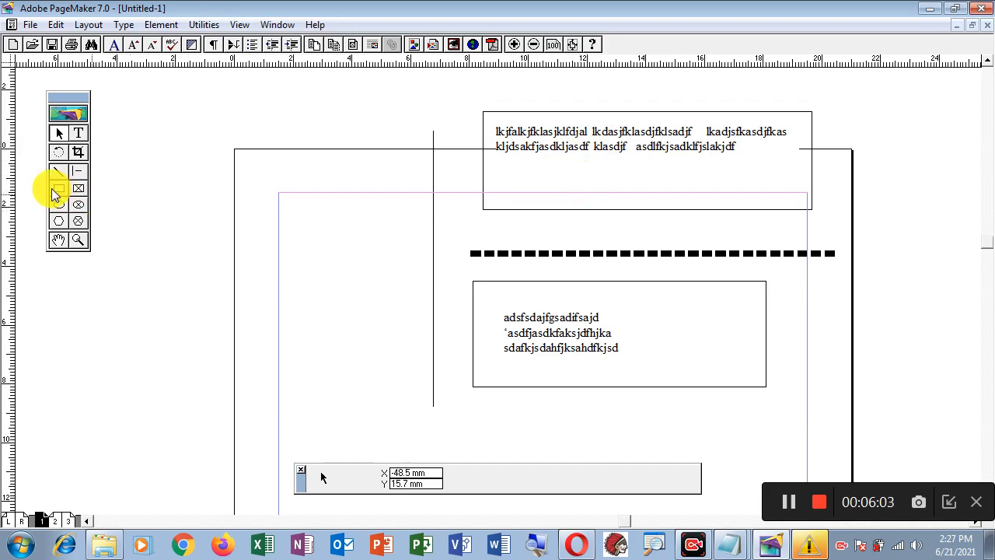
Step: Draw a rectangular frame about 69 × 57 mm across the page's left edge and enter several short lines of filler text in it
{"action": "left_click", "coordinate": [75, 189]}
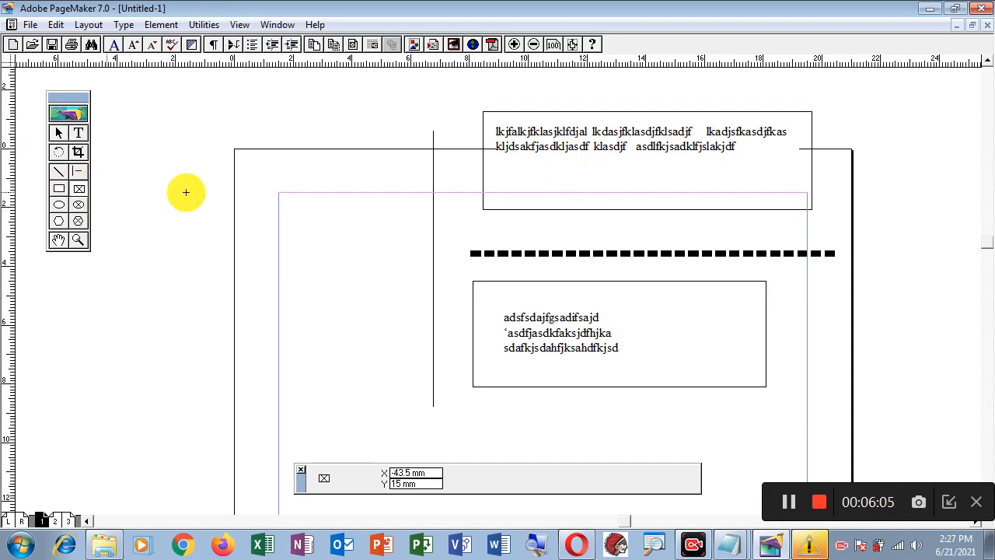
{"action": "left_click_drag", "start_coordinate": [149, 197], "coordinate": [349, 362]}
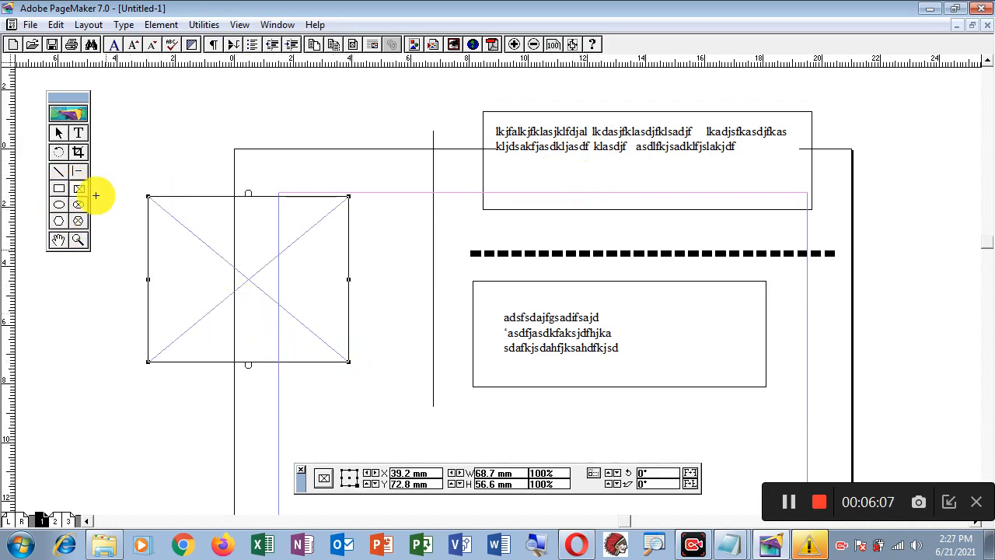
{"action": "left_click", "coordinate": [78, 133]}
{"action": "left_click", "coordinate": [228, 262]}
{"action": "type", "text": "sadfads"}
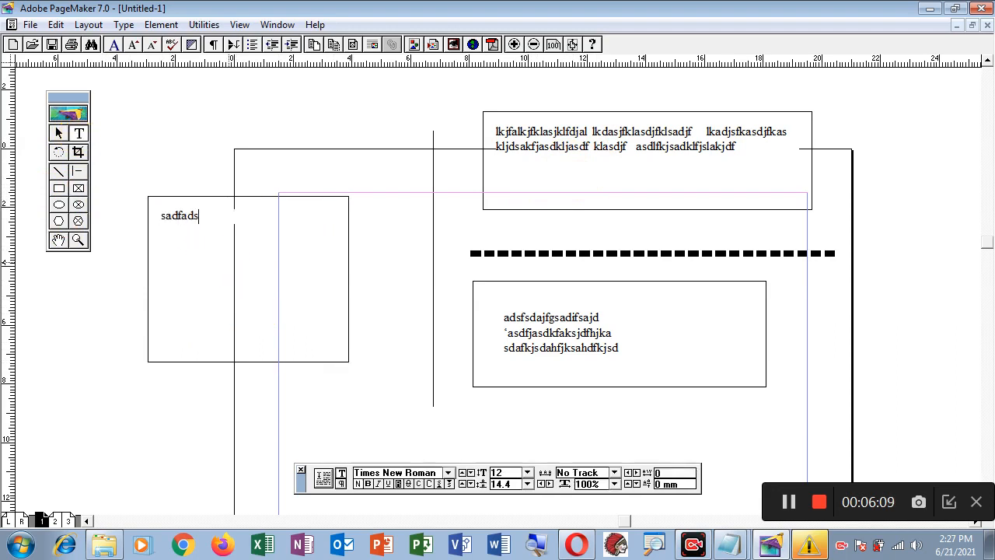
{"action": "type", "text": "fdsafsadfdsa"}
{"action": "key", "text": "Return"}
{"action": "type", "text": "dasfsadf"}
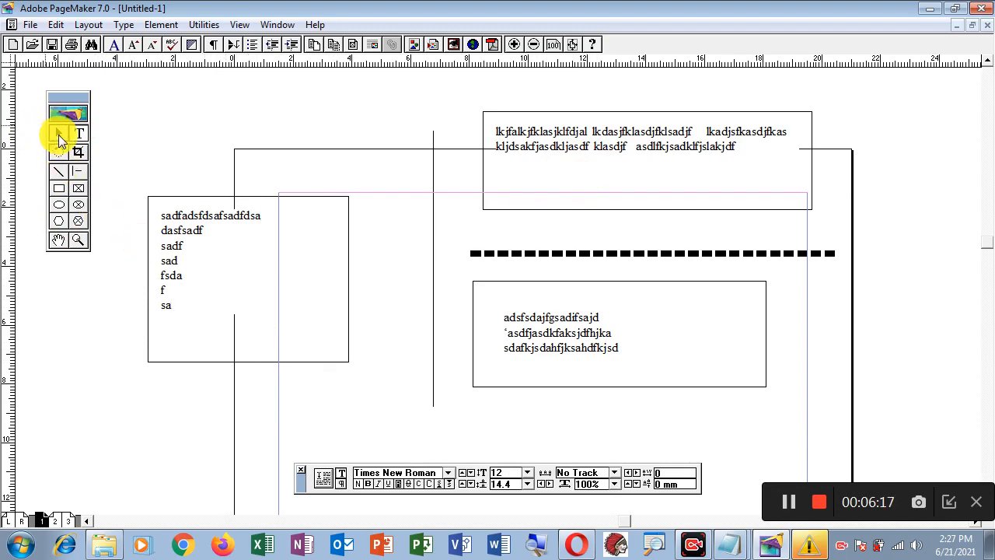
Step: Select all the lines, rectangles, frames and text together and delete them from the page
{"action": "left_click", "coordinate": [61, 138]}
{"action": "left_click_drag", "start_coordinate": [121, 91], "coordinate": [846, 430]}
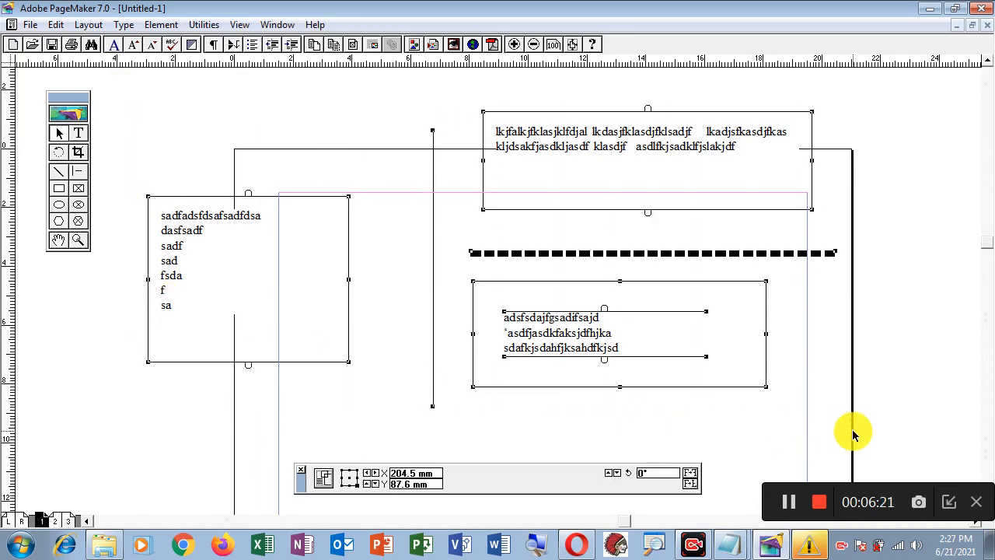
{"action": "key", "text": "Delete"}
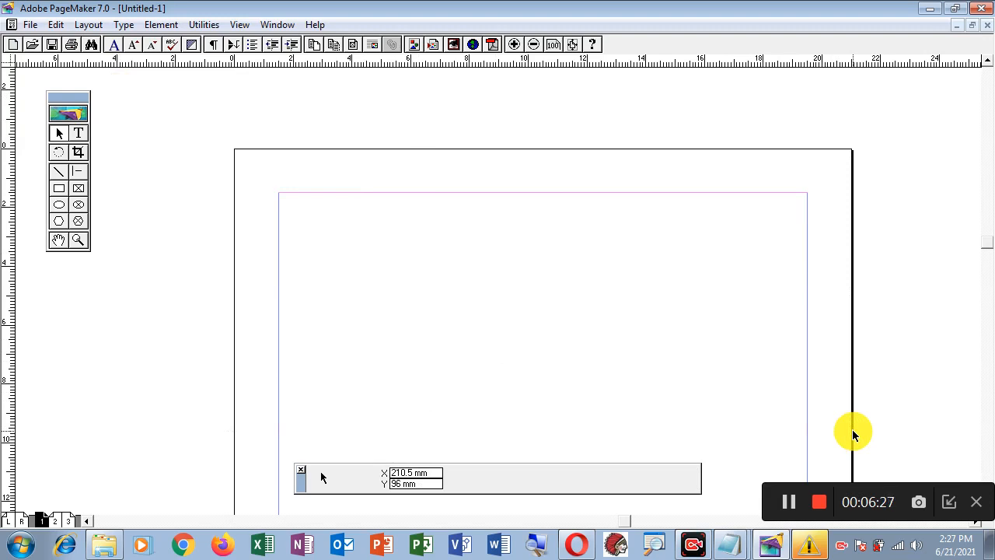
Step: Draw an ellipse about 74 × 65 mm near the page's upper left and an elliptical frame about 102 × 76 mm to its right
{"action": "left_click", "coordinate": [57, 205]}
{"action": "left_click_drag", "start_coordinate": [297, 129], "coordinate": [515, 319]}
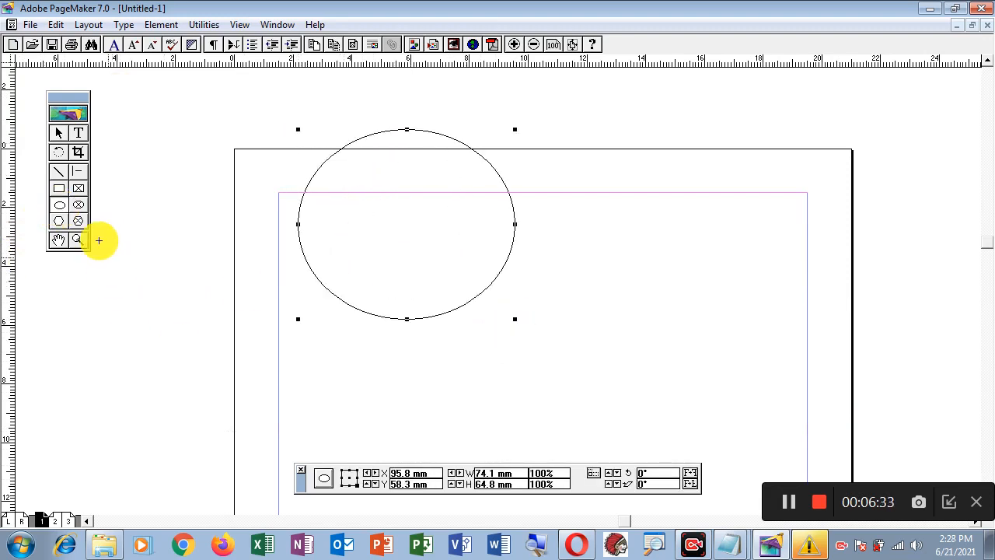
{"action": "left_click", "coordinate": [77, 206]}
{"action": "left_click_drag", "start_coordinate": [578, 134], "coordinate": [877, 354]}
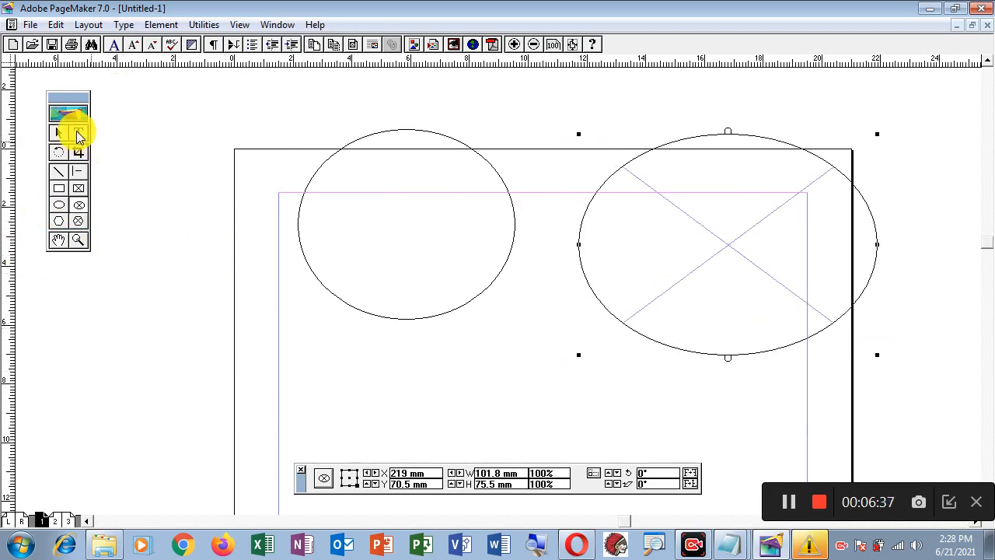
Step: Enter the filler text "dfsadfasdfsdafsdafadsf" inside the elliptical frame
{"action": "left_click", "coordinate": [78, 133]}
{"action": "left_click", "coordinate": [661, 237]}
{"action": "type", "text": "dfsadfasdfsdafsdafadsf"}
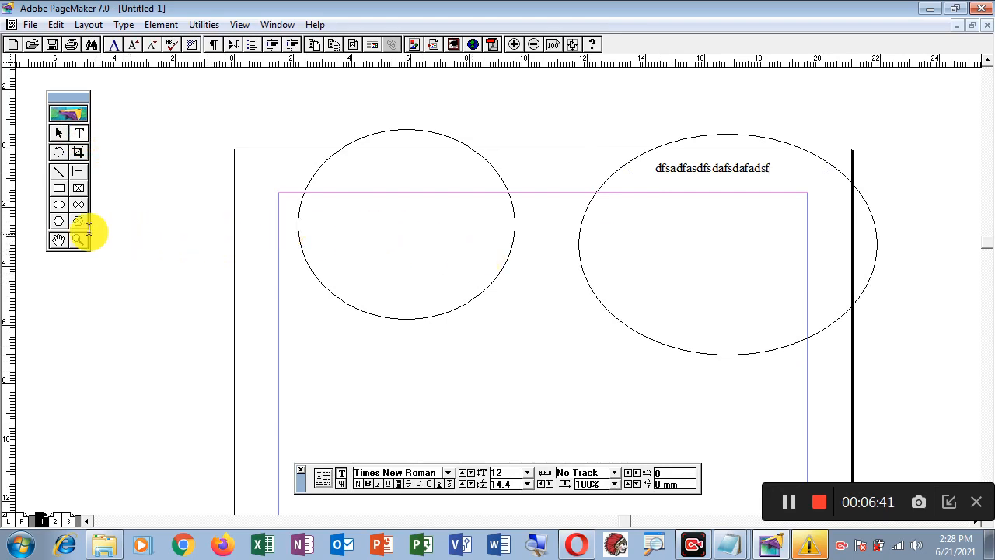
Step: Draw a hexagon overlapping the bottom of the plain ellipse and a hexagonal frame about 55 × 40 mm to its right
{"action": "left_click", "coordinate": [58, 221]}
{"action": "left_click_drag", "start_coordinate": [267, 295], "coordinate": [444, 421]}
{"action": "left_click", "coordinate": [79, 221]}
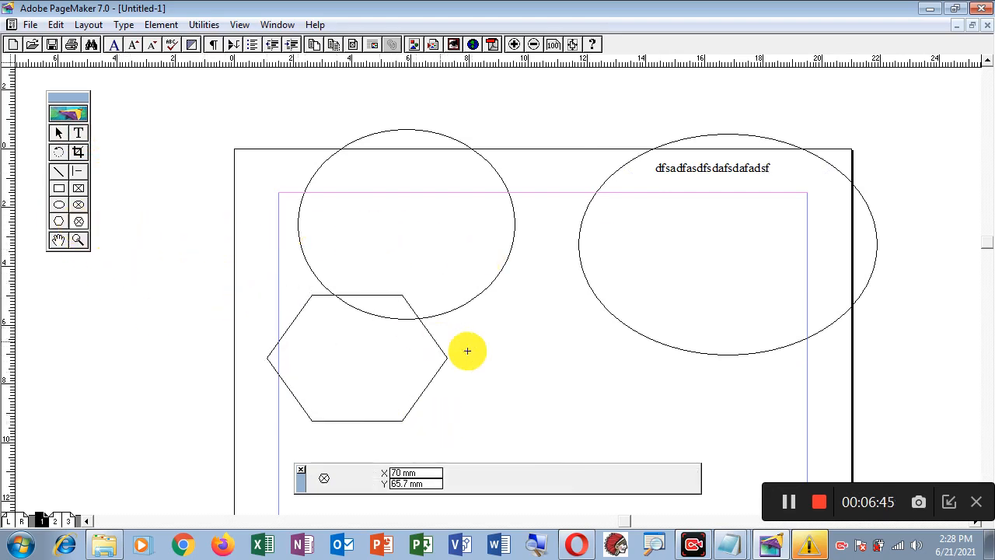
{"action": "left_click_drag", "start_coordinate": [487, 314], "coordinate": [647, 433]}
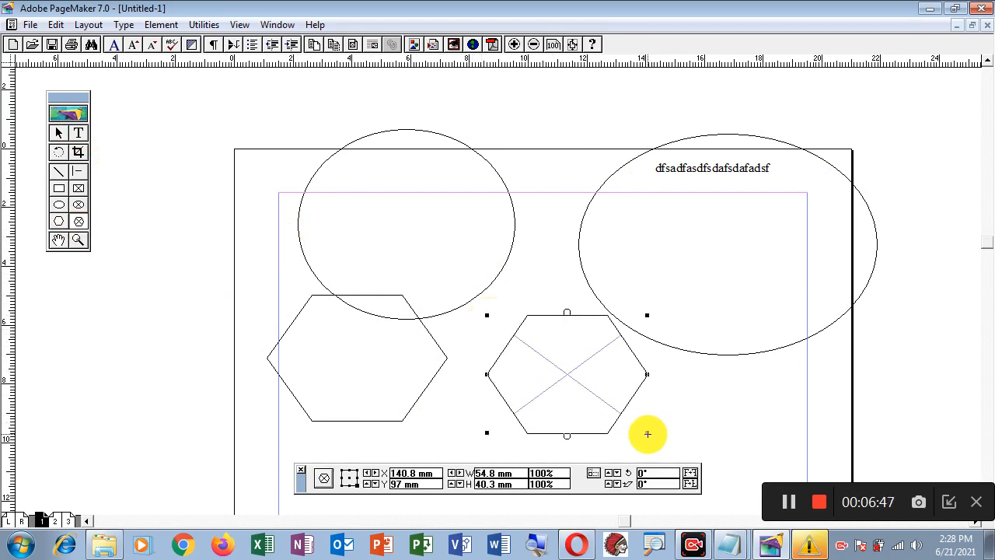
Step: Select all the ellipses and hexagons on the page and delete them
{"action": "key", "text": "ctrl+a"}
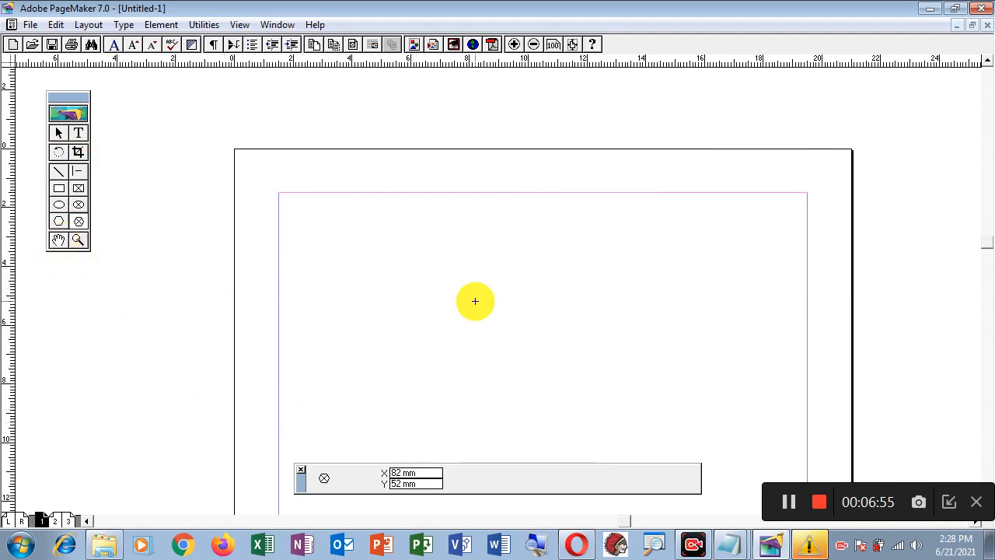
Step: Pan the view down the empty page with the Hand tool
{"action": "left_click", "coordinate": [58, 239]}
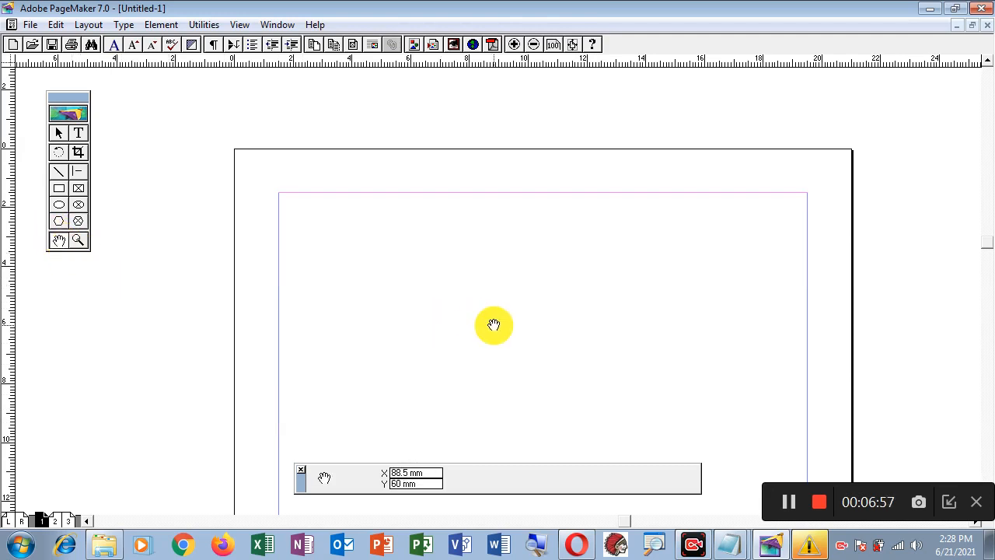
{"action": "left_click_drag", "start_coordinate": [493, 327], "coordinate": [425, 311]}
{"action": "left_click_drag", "start_coordinate": [365, 415], "coordinate": [497, 305]}
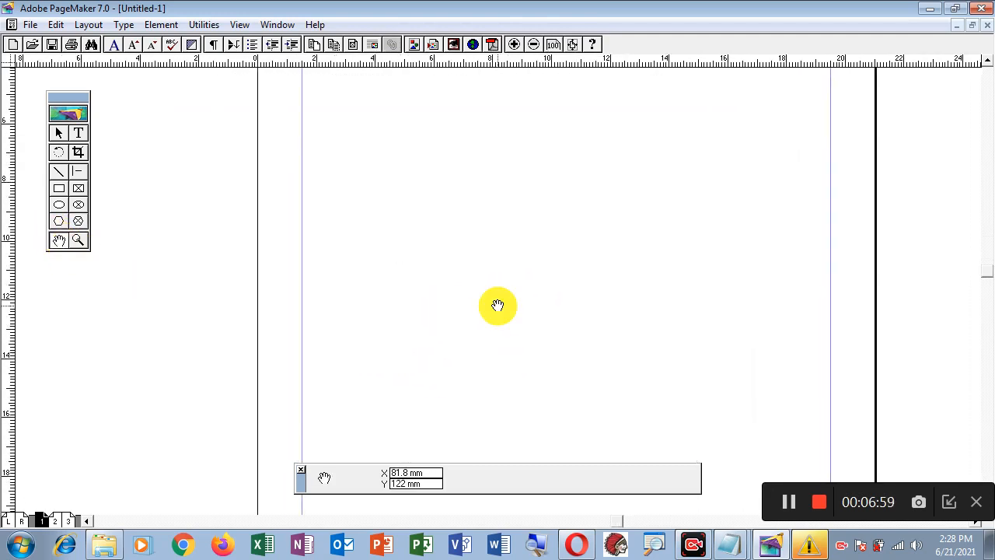
Step: Activate the Constrained-line tool and pan with the temporary grabber hand back to the top of the page
{"action": "left_click", "coordinate": [77, 171]}
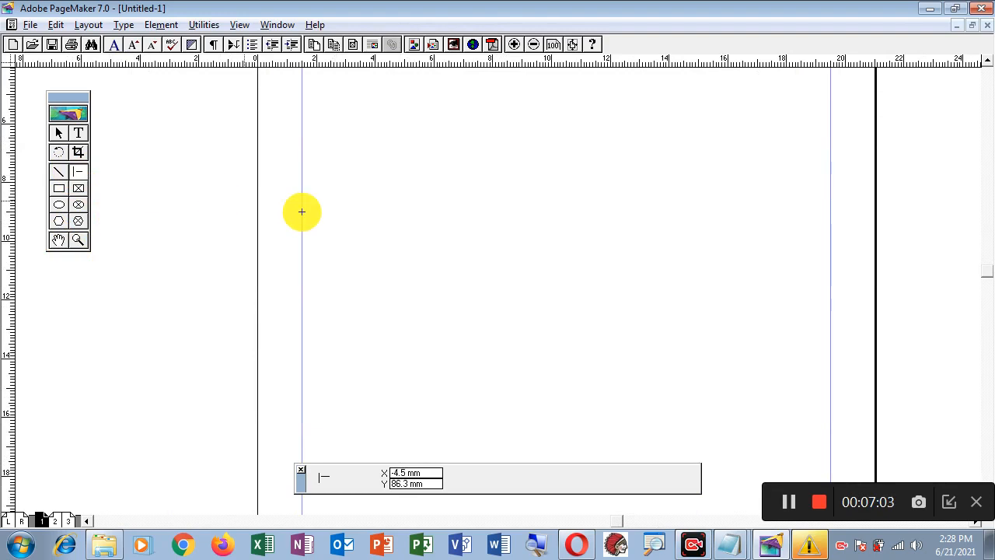
{"action": "left_click_drag", "start_coordinate": [367, 162], "coordinate": [405, 314]}
{"action": "left_click_drag", "start_coordinate": [400, 179], "coordinate": [432, 297]}
{"action": "left_click_drag", "start_coordinate": [486, 313], "coordinate": [466, 318]}
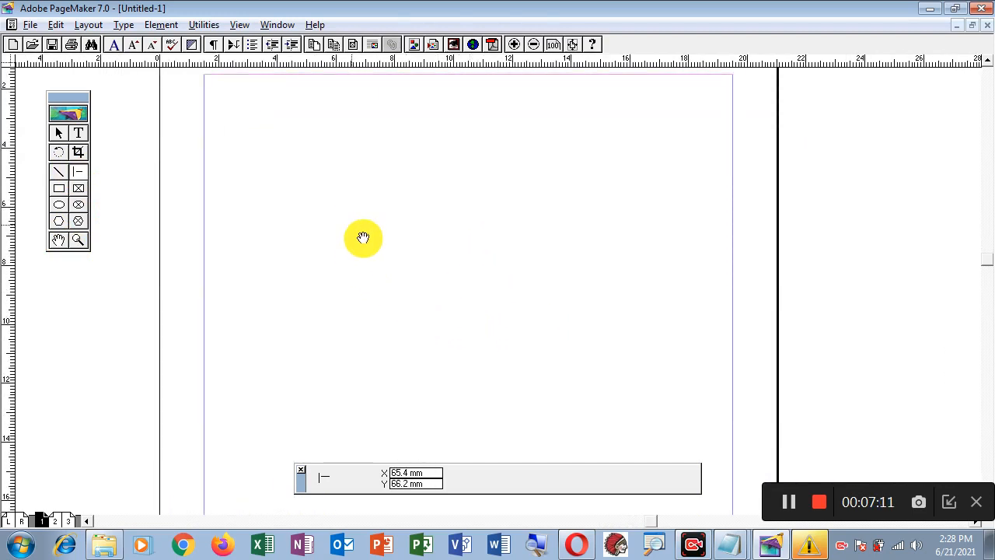
{"action": "left_click_drag", "start_coordinate": [362, 238], "coordinate": [455, 277]}
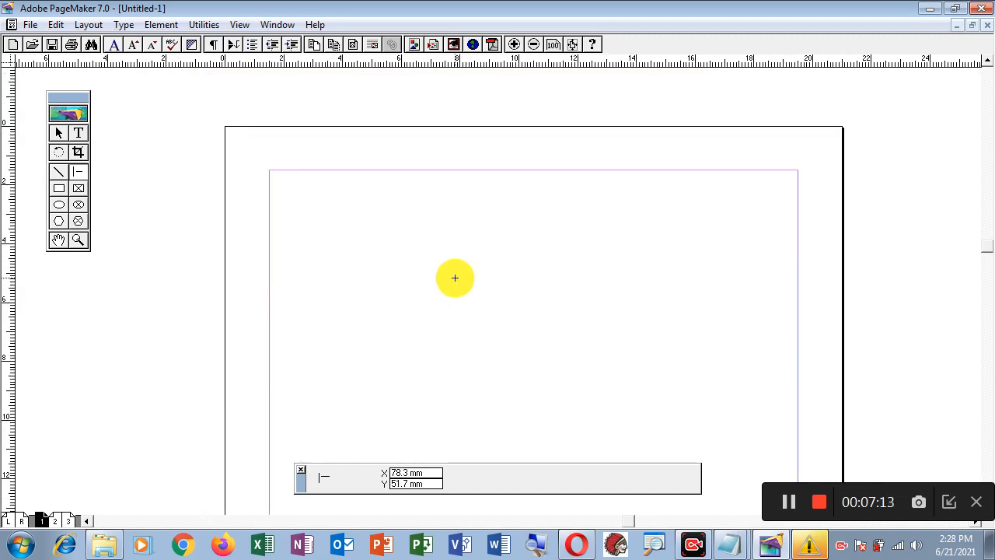
Step: Return to the Hand tool and pan down toward the lower page and partway back up
{"action": "left_click", "coordinate": [59, 240]}
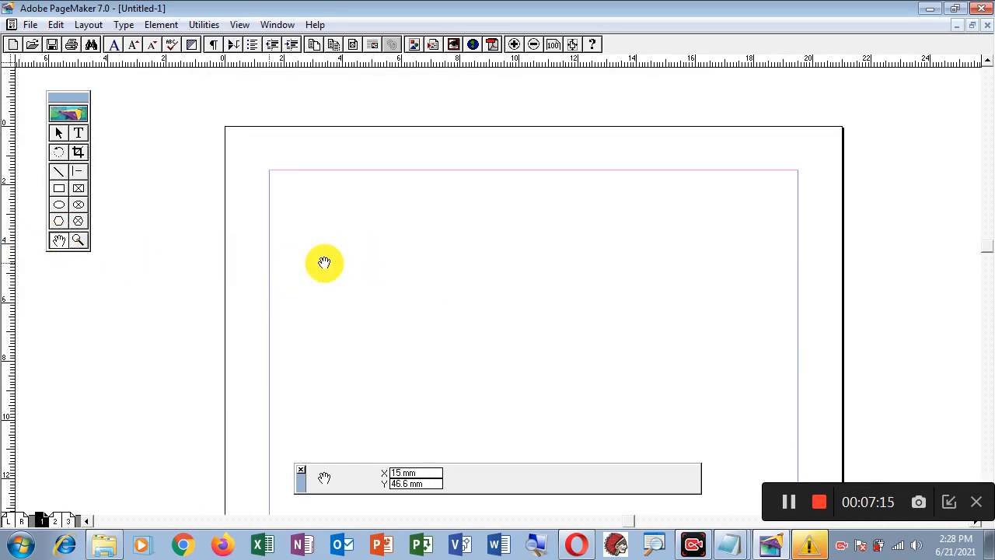
{"action": "left_click_drag", "start_coordinate": [399, 304], "coordinate": [509, 291]}
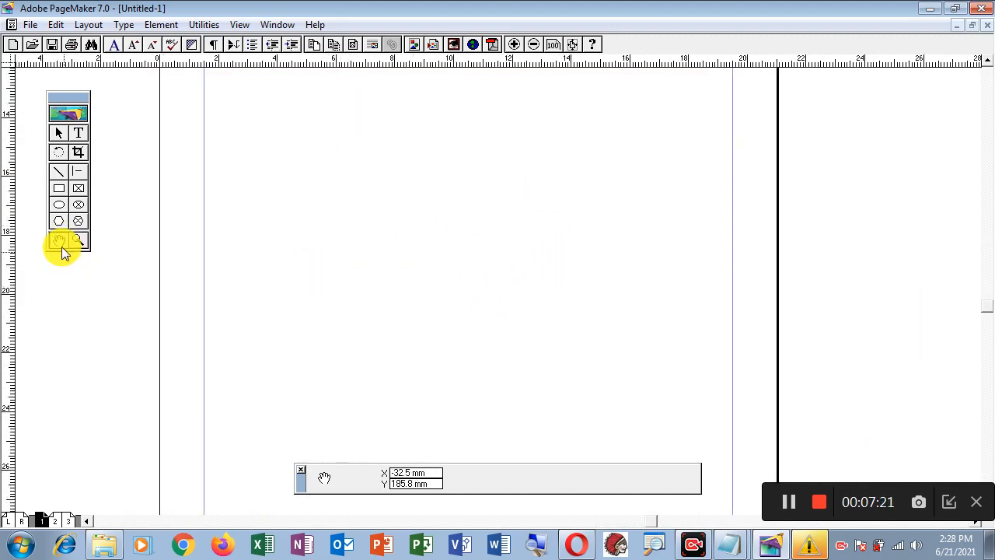
{"action": "mouse_move", "coordinate": [456, 282]}
{"action": "left_mouse_down"}
{"action": "mouse_move", "coordinate": [520, 340]}
{"action": "mouse_move", "coordinate": [558, 304]}
{"action": "mouse_move", "coordinate": [625, 316]}
{"action": "mouse_move", "coordinate": [689, 226]}
{"action": "mouse_move", "coordinate": [521, 253]}
{"action": "mouse_move", "coordinate": [477, 273]}
{"action": "mouse_move", "coordinate": [454, 301]}
{"action": "left_mouse_up"}
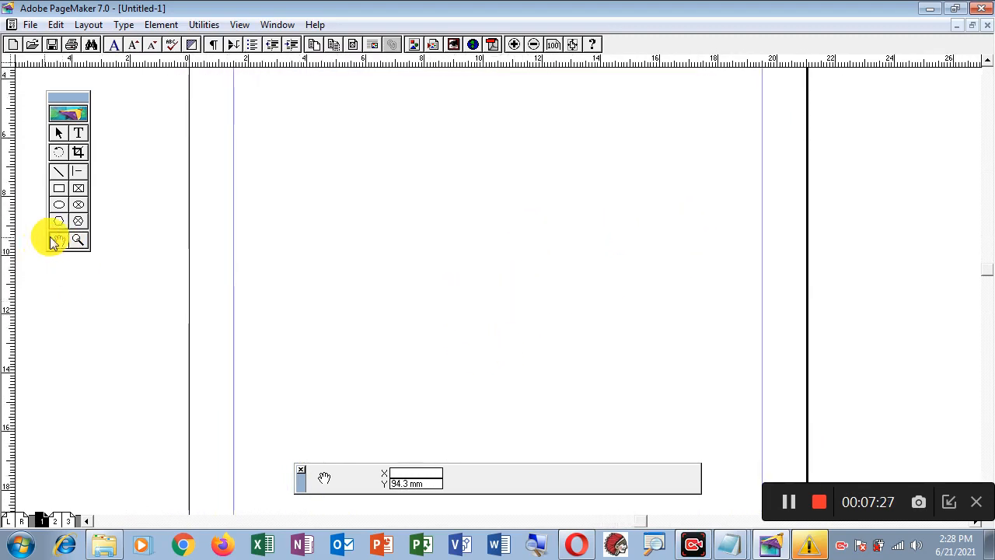
Step: Zoom in on the left part of the page with the Zoom tool, then practise zooming out and in at the same spot
{"action": "left_click", "coordinate": [77, 242]}
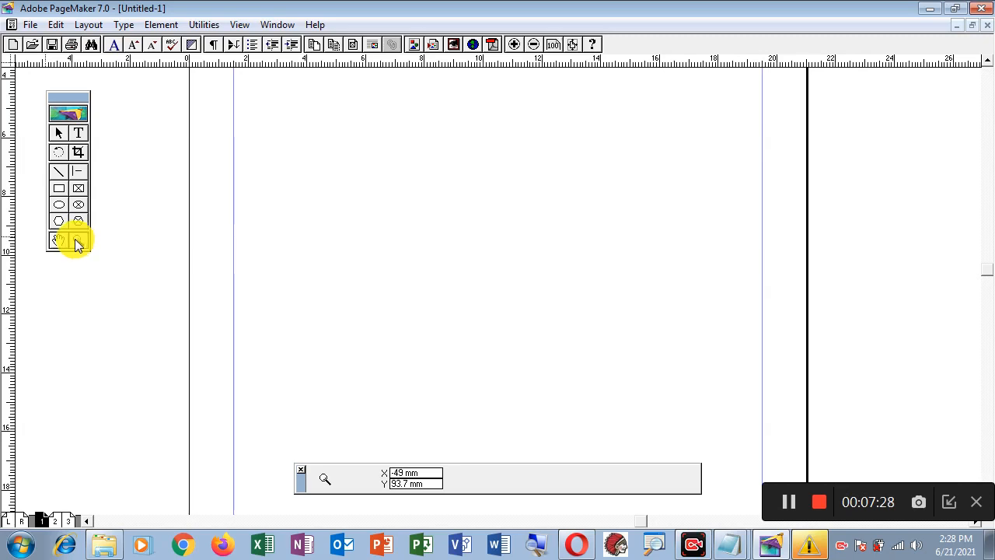
{"action": "left_click", "coordinate": [374, 251]}
{"action": "left_click", "coordinate": [374, 251]}
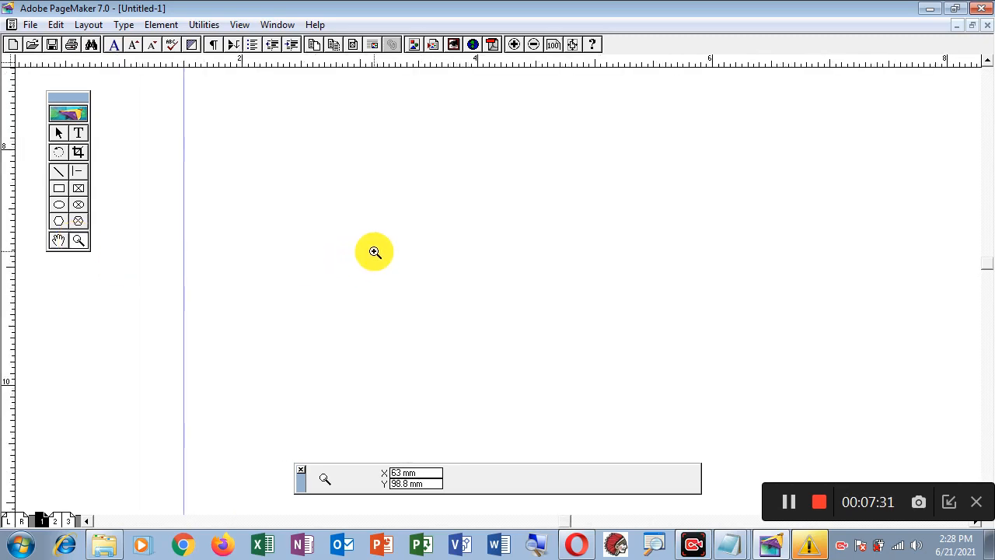
{"action": "left_click", "coordinate": [375, 252], "text": "ctrl"}
{"action": "left_click", "coordinate": [375, 251], "text": "ctrl"}
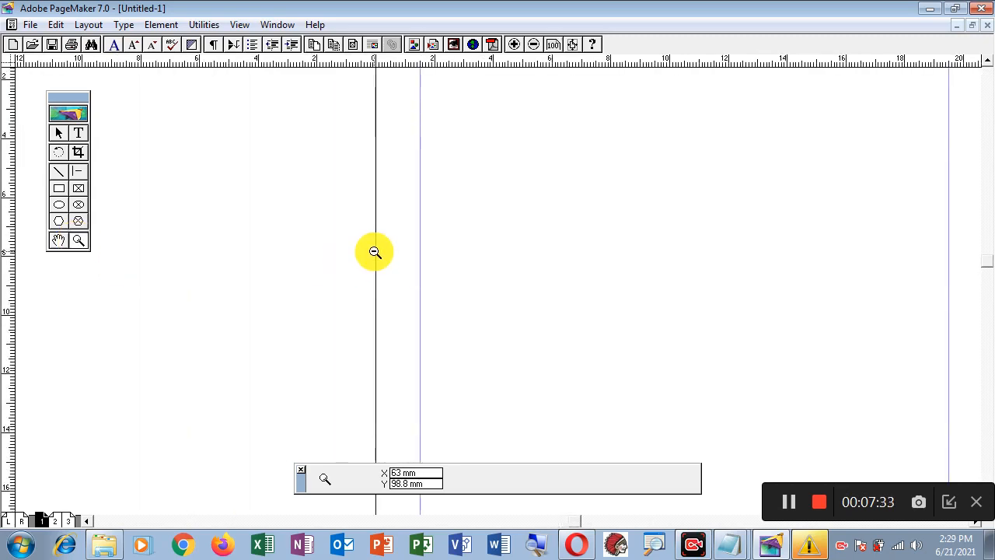
{"action": "left_click", "coordinate": [374, 252], "text": "ctrl"}
{"action": "left_click", "coordinate": [374, 251]}
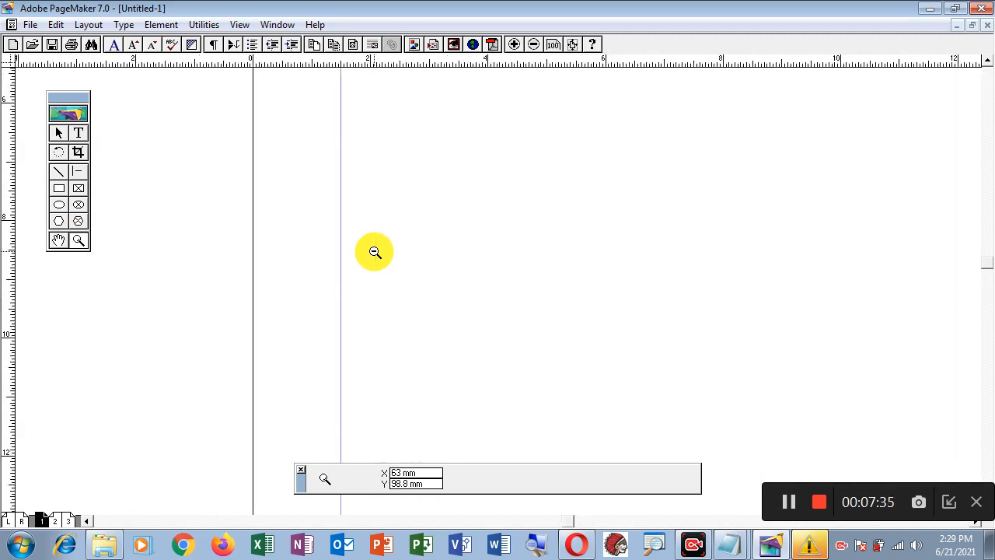